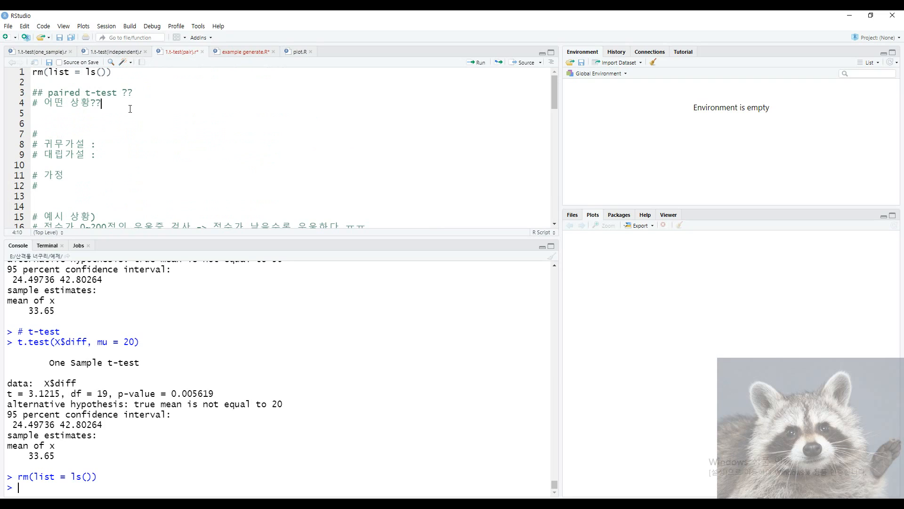
# Step: Start a new comment line under "어떤 상황??" in the paired t-test script
pyautogui.moveTo(126, 106); pyautogui.dragTo(79, 103)
pyautogui.click(47, 134)
pyautogui.moveTo(136, 104); pyautogui.dragTo(173, 95)
pyautogui.click(133, 116)
pyautogui.click(114, 101)
pyautogui.click(137, 110)
pyautogui.click(173, 95)
pyautogui.moveTo(112, 102); pyautogui.dragTo(33, 92)
pyautogui.click(127, 109)
pyautogui.click(117, 105)
pyautogui.press('Return')
pyautogui.write('#')
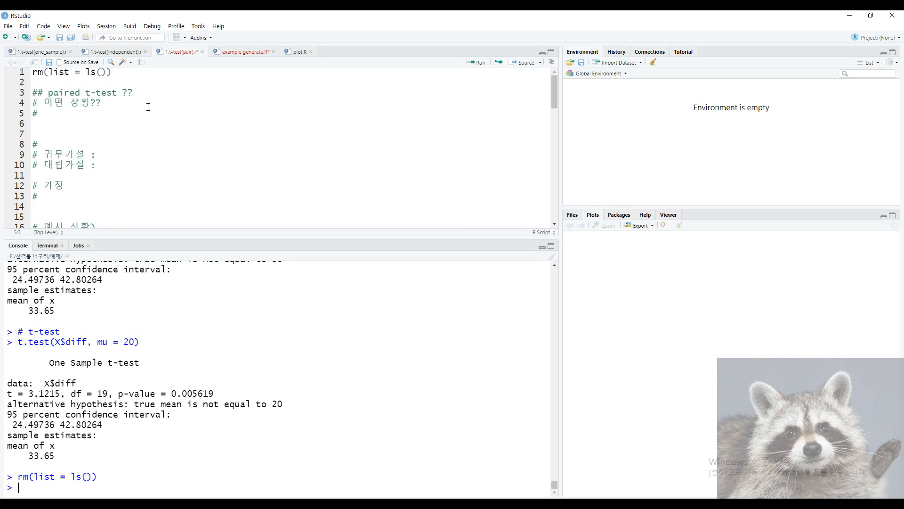
# Step: Review the example situation in the one-sample t-test script
pyautogui.click(36, 52)
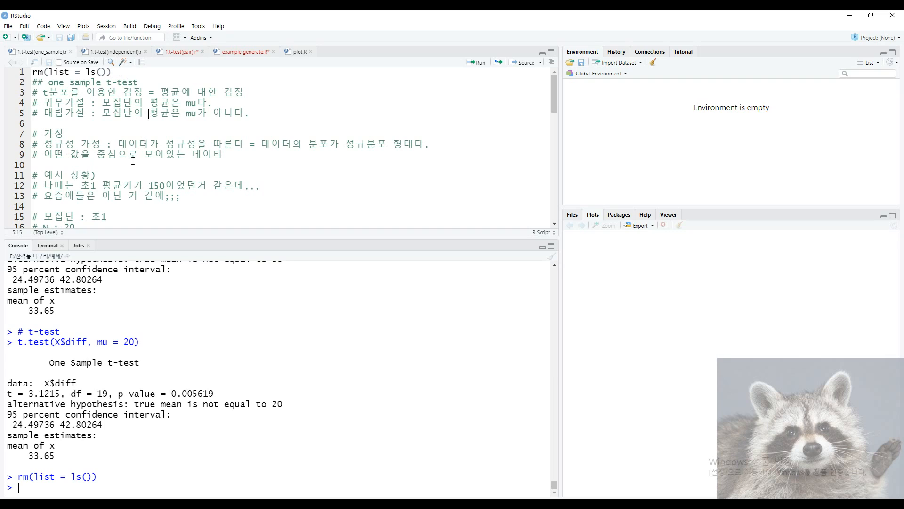
pyautogui.scroll(-1, 118, 171)
pyautogui.moveTo(42, 158); pyautogui.dragTo(256, 157)
pyautogui.moveTo(181, 168); pyautogui.dragTo(109, 172)
pyautogui.click(188, 181)
pyautogui.moveTo(44, 169); pyautogui.dragTo(221, 173)
pyautogui.click(238, 173)
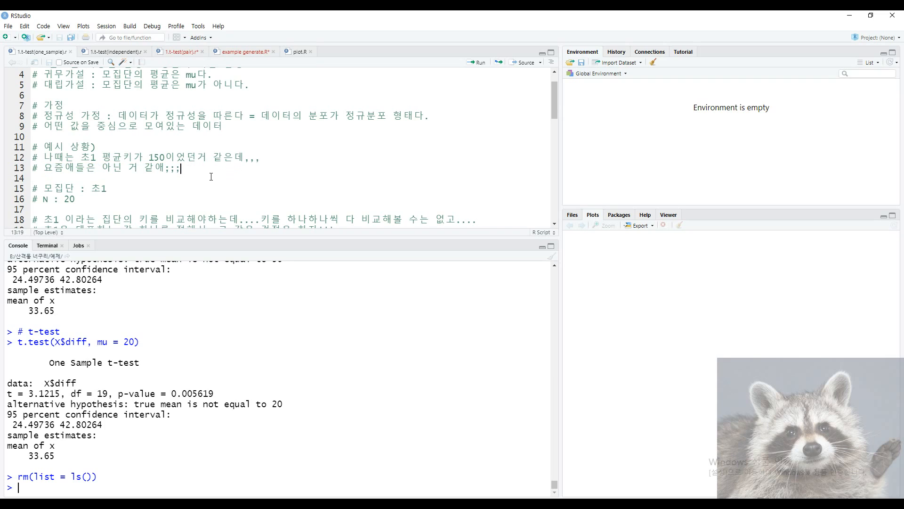
pyautogui.scroll(1, 183, 181)
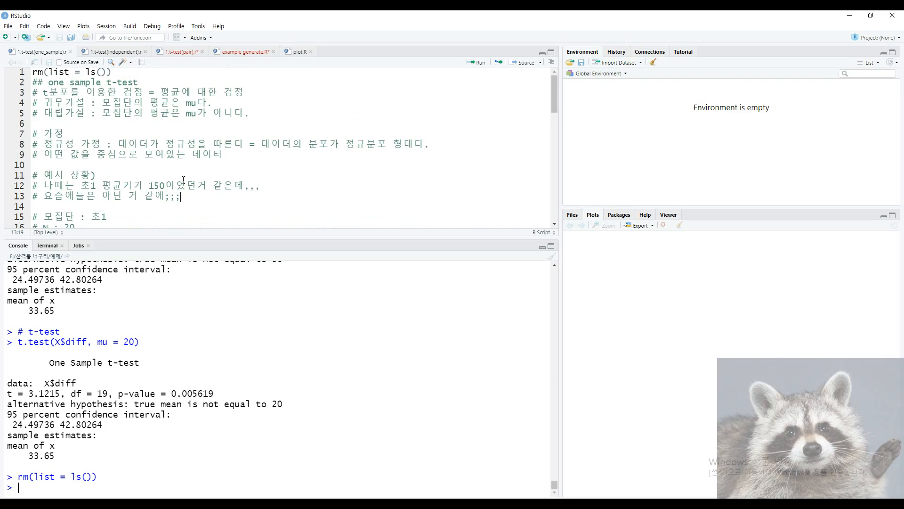
# Step: Review the heading and example situation with its two populations in the independent t-test script
pyautogui.click(112, 52)
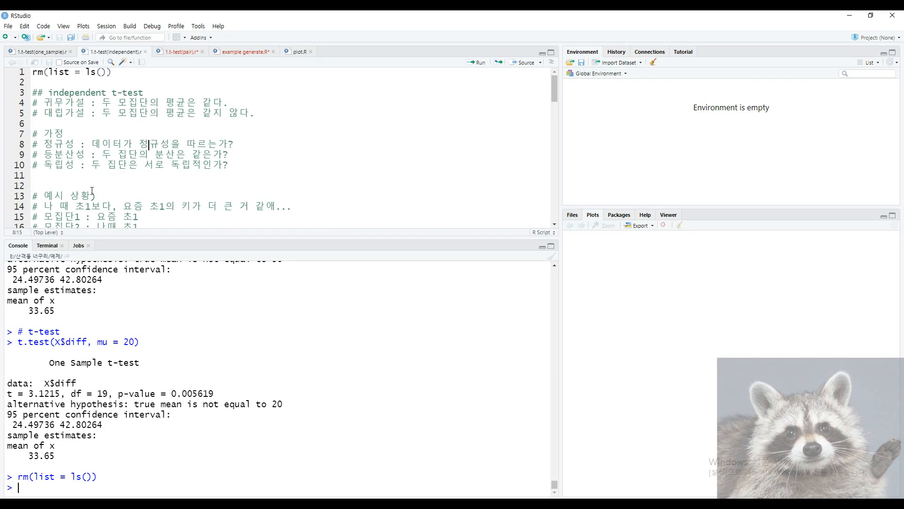
pyautogui.moveTo(49, 89); pyautogui.dragTo(149, 93)
pyautogui.click(151, 92)
pyautogui.scroll(-2, 92, 184)
pyautogui.moveTo(43, 151); pyautogui.dragTo(222, 151)
pyautogui.click(191, 172)
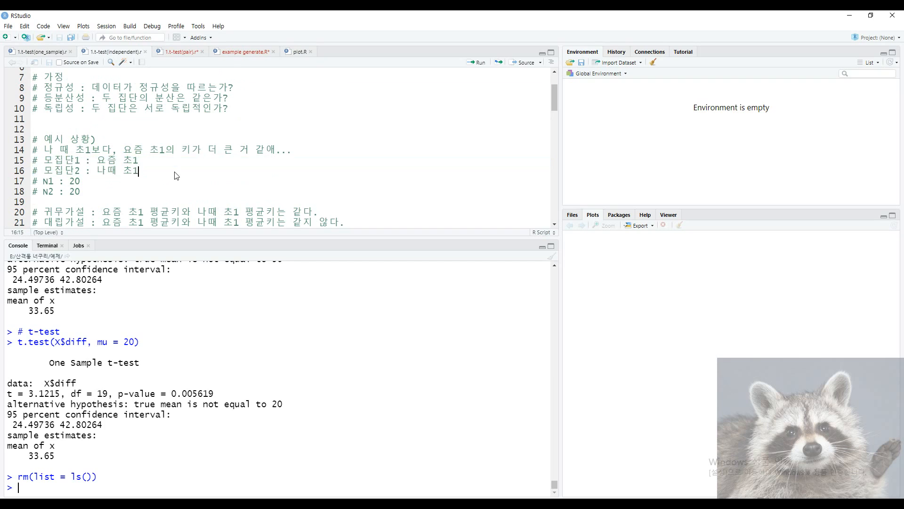
pyautogui.scroll(2, 155, 141)
# Step: Return to the paired t-test script and write "대상이 동일할 때??" on the empty comment line under "어떤 상황??"
pyautogui.click(178, 52)
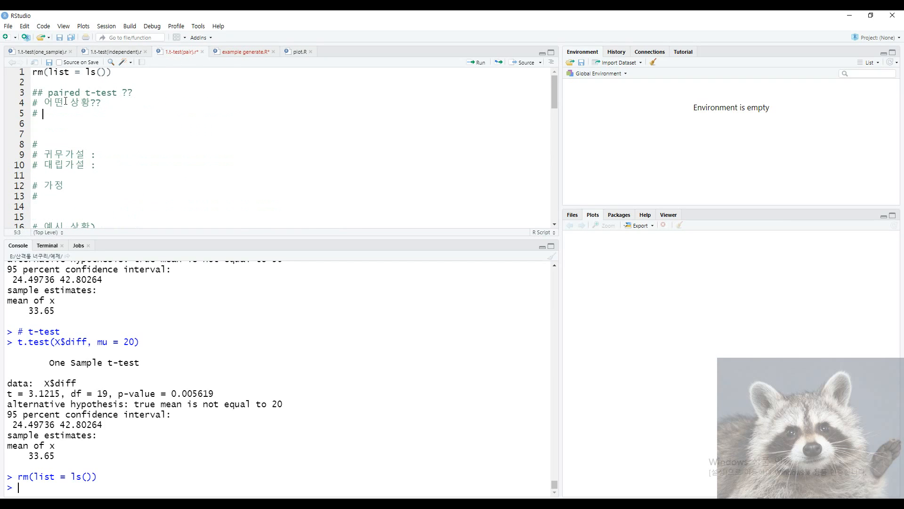
pyautogui.moveTo(49, 93)
pyautogui.mouseDown()
pyautogui.moveTo(80, 93)
pyautogui.moveTo(48, 94)
pyautogui.mouseUp()
pyautogui.click(60, 114)
pyautogui.write('대상이 동일할 때??')
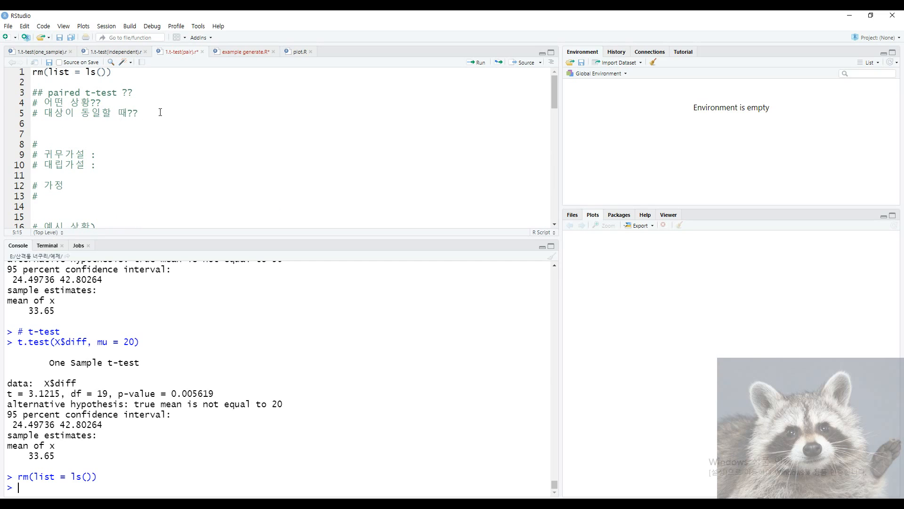
# Step: Add two comment lines below it: "탈모가 있는 환자가 있는데" and "탈모약을 먹고나니 머리숱이 더 많아졌따."
pyautogui.press('Return')
pyautogui.write('#')
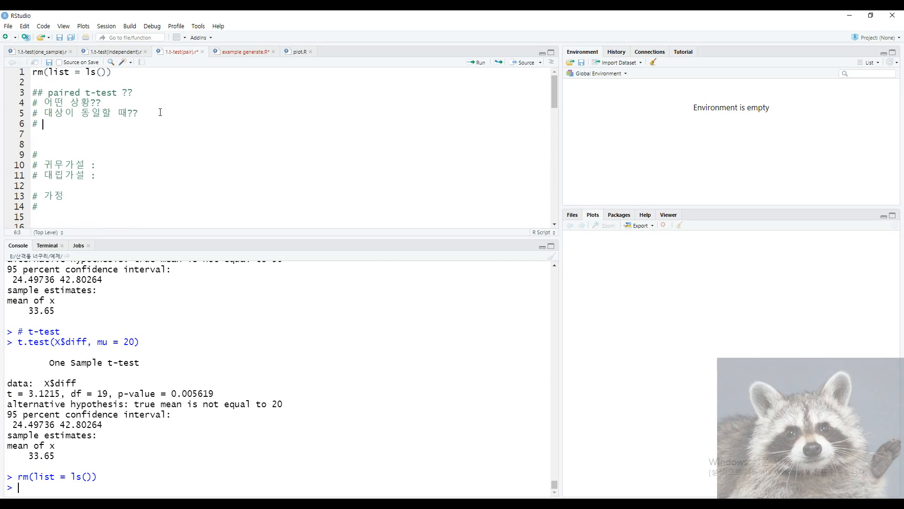
pyautogui.write(' 탈모가 있는 환자가 있느')
pyautogui.press('Return')
pyautogui.press('Return')
pyautogui.press('BackSpace')
pyautogui.press('BackSpace')
pyautogui.write('데')
pyautogui.press('Return')
pyautogui.write('# ㅌ')
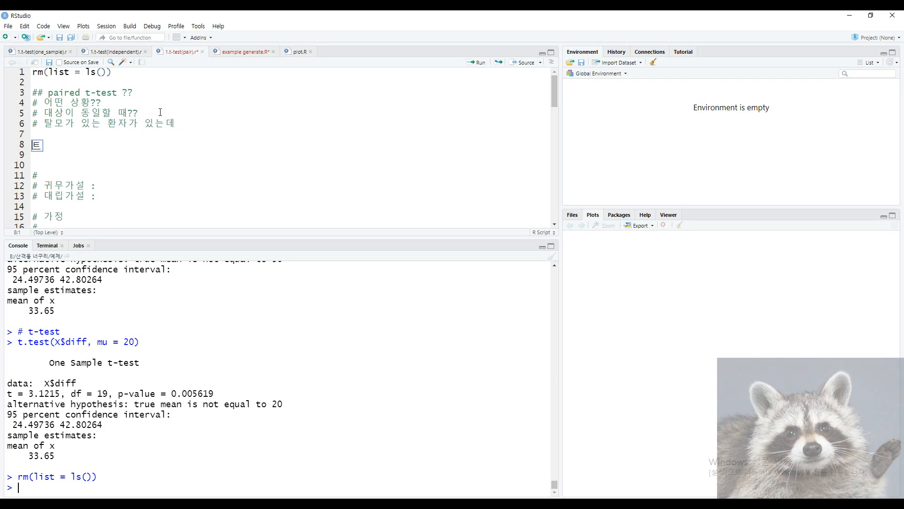
pyautogui.write('탈모약을 ')
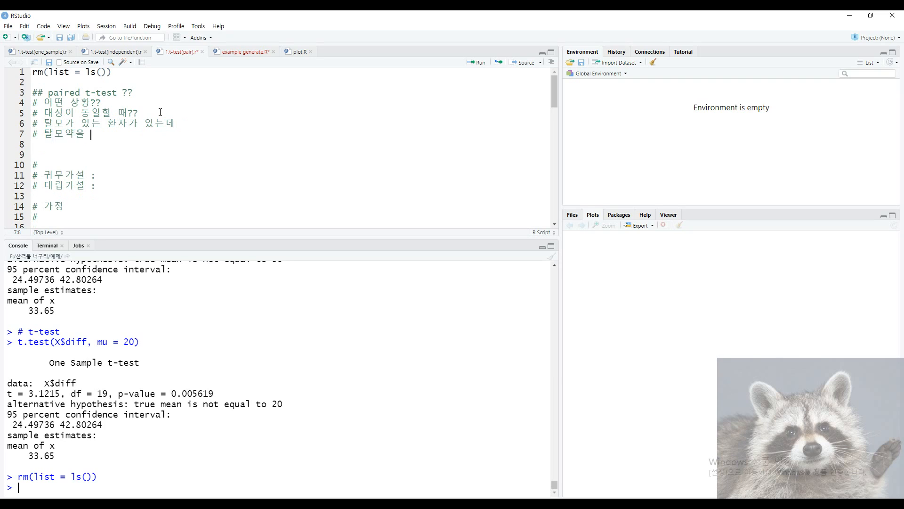
pyautogui.write('먹고나니 머리숱이 더 낭아졌따.')
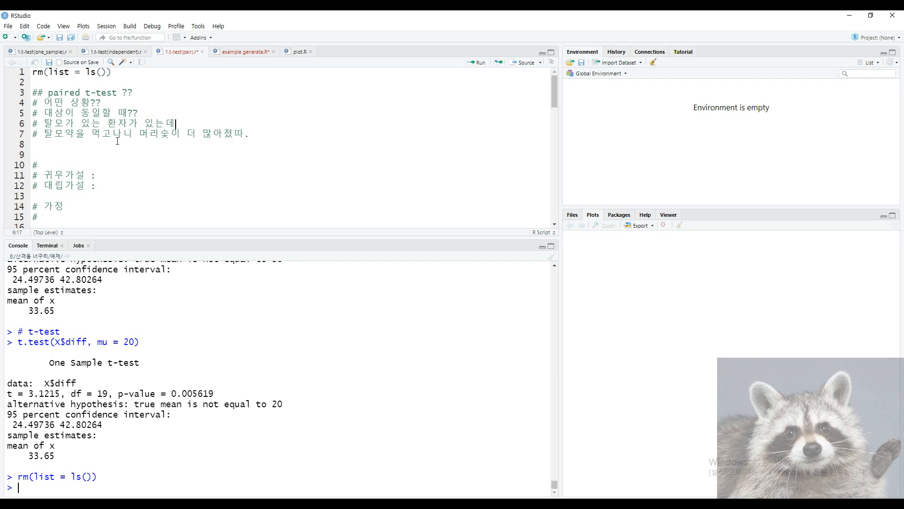
# Step: Append "(전/후)" to the "대상이 동일할 때??" comment line
pyautogui.write('(전/후')
pyautogui.press('End')
pyautogui.moveTo(46, 104); pyautogui.dragTo(180, 113)
pyautogui.click(140, 93)
pyautogui.click(161, 98)
# Step: Recheck the hypotheses and the two populations of the example in the independent t-test script
pyautogui.click(124, 54)
pyautogui.moveTo(52, 93); pyautogui.dragTo(186, 102)
pyautogui.click(186, 103)
pyautogui.moveTo(44, 166)
pyautogui.mouseDown()
pyautogui.moveTo(65, 165)
pyautogui.moveTo(43, 166)
pyautogui.mouseUp()
pyautogui.click(78, 178)
pyautogui.click(85, 184)
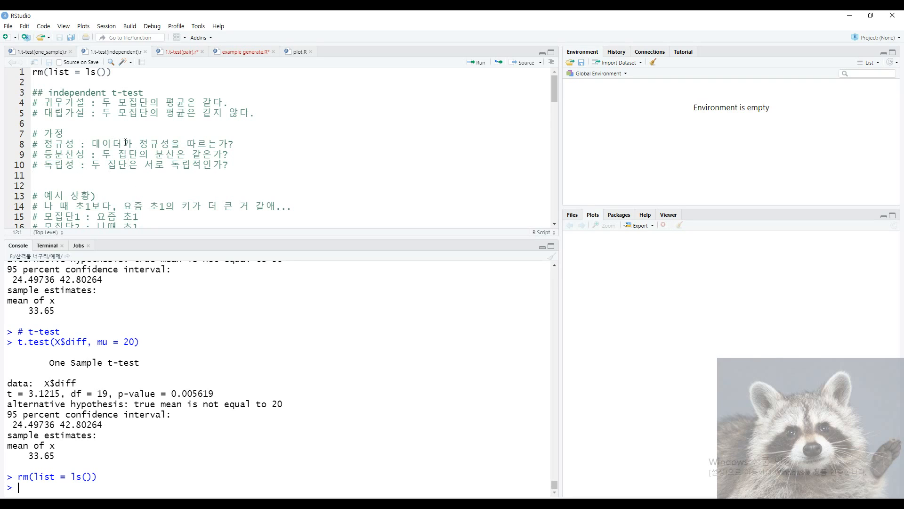
pyautogui.scroll(-2, 126, 142)
pyautogui.click(154, 175)
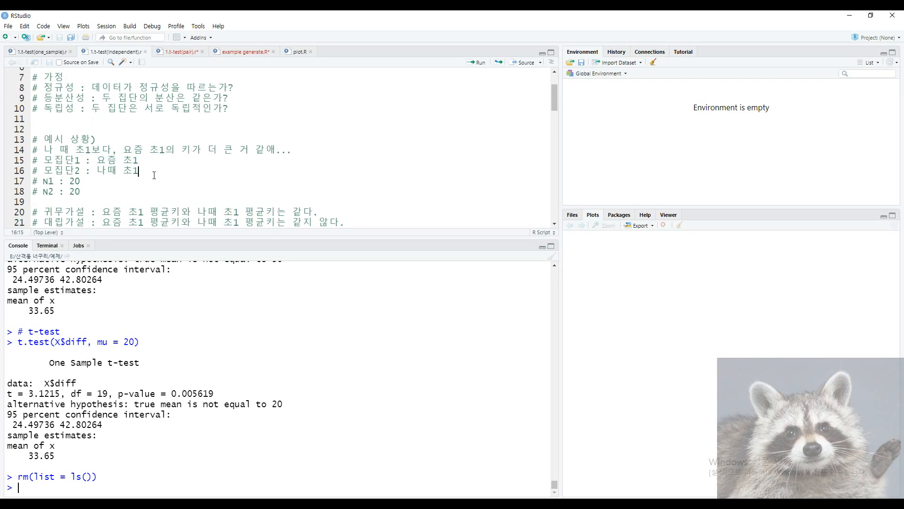
pyautogui.scroll(2, 154, 176)
# Step: Return to the paired t-test script and examine its before/after hair-loss example comments
pyautogui.click(174, 53)
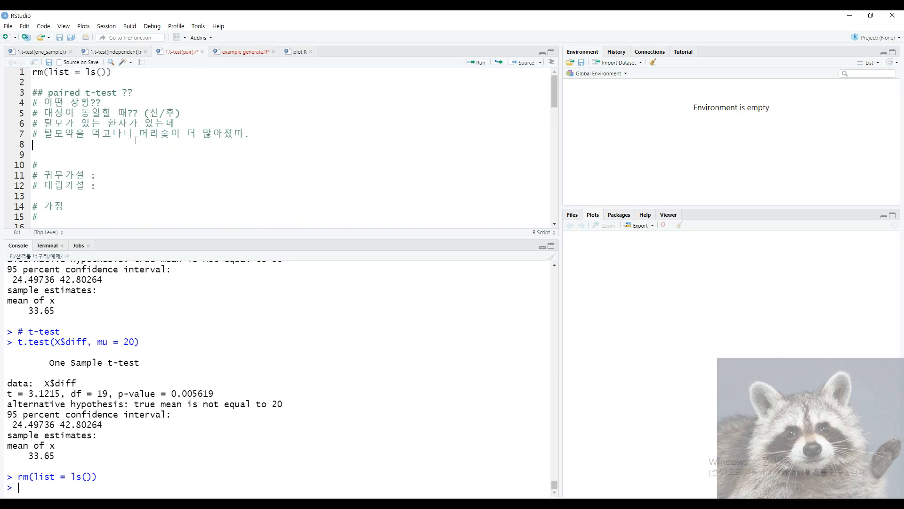
pyautogui.click(47, 134)
pyautogui.moveTo(46, 122); pyautogui.dragTo(185, 115)
pyautogui.click(186, 134)
pyautogui.moveTo(44, 135)
pyautogui.mouseDown()
pyautogui.moveTo(281, 141)
pyautogui.moveTo(49, 137)
pyautogui.moveTo(46, 145)
pyautogui.moveTo(43, 123)
pyautogui.mouseUp()
pyautogui.click(282, 141)
pyautogui.click(46, 154)
pyautogui.click(44, 124)
pyautogui.click(52, 144)
pyautogui.click(52, 145)
pyautogui.moveTo(45, 124); pyautogui.dragTo(33, 125)
pyautogui.click(44, 135)
pyautogui.moveTo(279, 138); pyautogui.dragTo(44, 123)
pyautogui.click(111, 134)
# Step: Delete the situation comments under the paired t-test heading and the "??" at the heading's end
pyautogui.moveTo(263, 136); pyautogui.dragTo(40, 108)
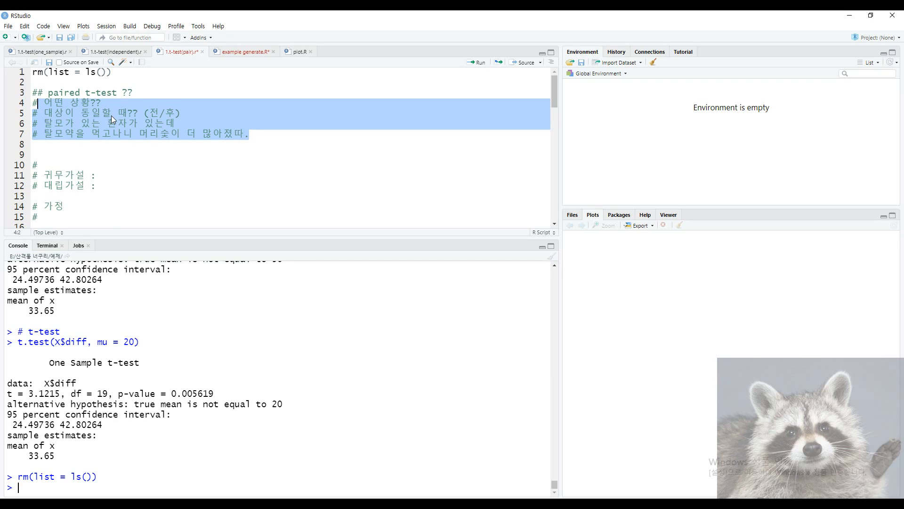
pyautogui.press('BackSpace')
pyautogui.press('BackSpace')
pyautogui.press('BackSpace')
pyautogui.press('Delete')
pyautogui.press('BackSpace')
pyautogui.press('BackSpace')
# Step: Switch to the browser, read the Paired samples section of Wikipedia's Student's t-test article, and return to RStudio
pyautogui.moveTo(335, 503)
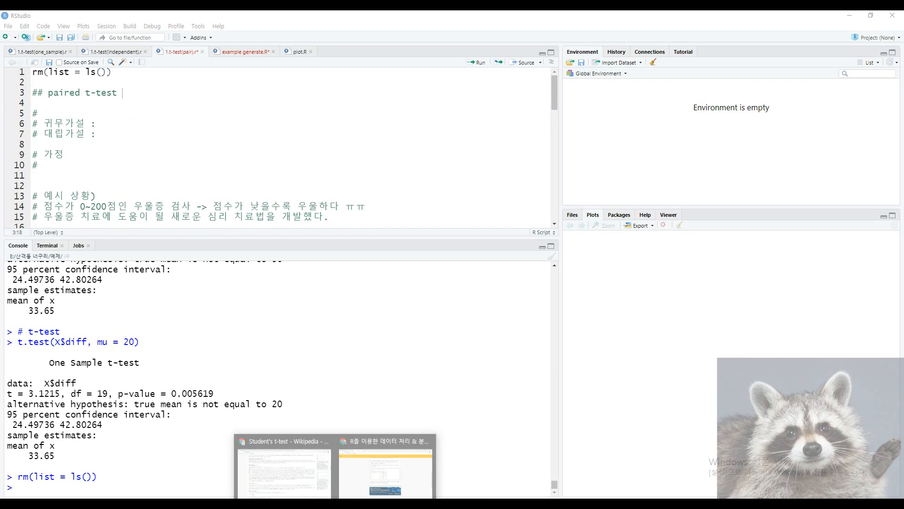
pyautogui.click(300, 481)
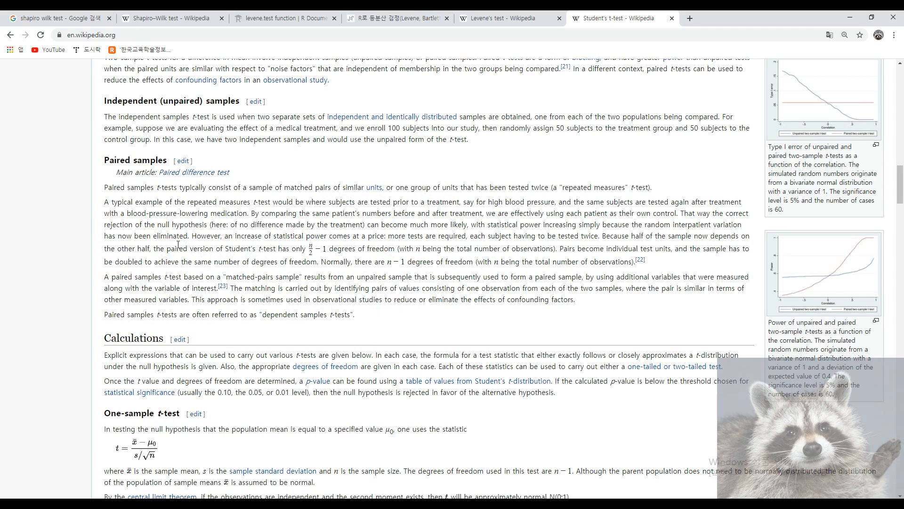
pyautogui.moveTo(156, 226); pyautogui.dragTo(300, 225)
pyautogui.click(196, 235)
pyautogui.click(205, 226)
pyautogui.click(310, 234)
pyautogui.moveTo(363, 224); pyautogui.dragTo(343, 226)
pyautogui.click(287, 228)
pyautogui.click(353, 228)
pyautogui.click(850, 17)
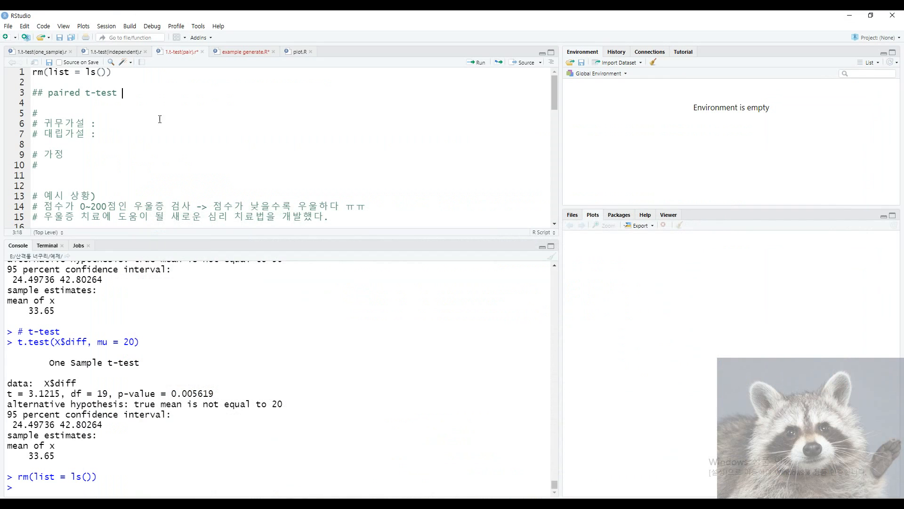
# Step: Remove the blank line and the empty comment between the paired t-test heading and the hypotheses
pyautogui.press('BackSpace')
pyautogui.press('BackSpace')
pyautogui.press('BackSpace')
pyautogui.press('Delete')
# Step: Write the null hypothesis (귀무가설) as "전과 후의 차이가 없다."
pyautogui.click(140, 102)
pyautogui.write('전과 후')
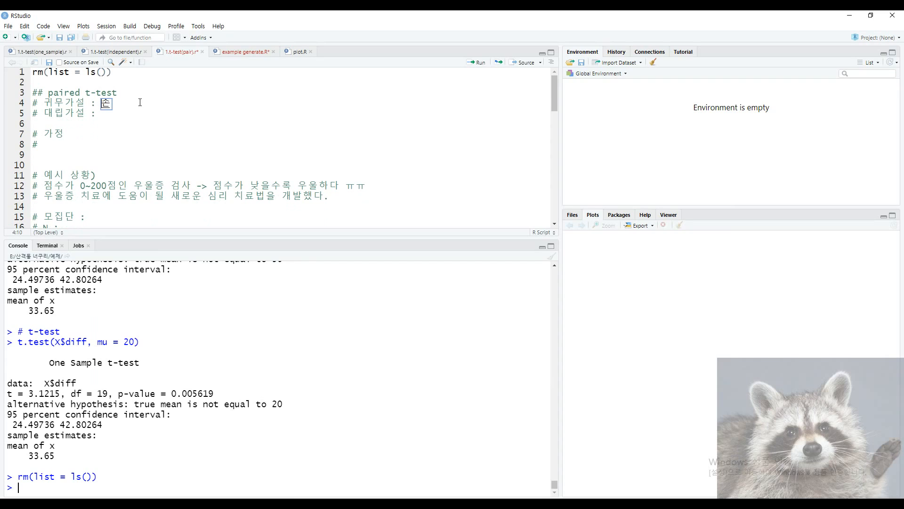
pyautogui.write('의 차이가 없다. # 대립가설 : ')
pyautogui.write('전과')
pyautogui.press('BackSpace')
pyautogui.press('BackSpace')
pyautogui.press('BackSpace')
# Step: Reword the null hypothesis as "전과 후의 차이는 0이다."
pyautogui.moveTo(103, 104)
pyautogui.mouseDown()
pyautogui.moveTo(262, 103)
pyautogui.moveTo(103, 105)
pyautogui.mouseUp()
pyautogui.click(263, 103)
pyautogui.click(243, 103)
pyautogui.click(232, 115)
pyautogui.moveTo(208, 105); pyautogui.dragTo(253, 100)
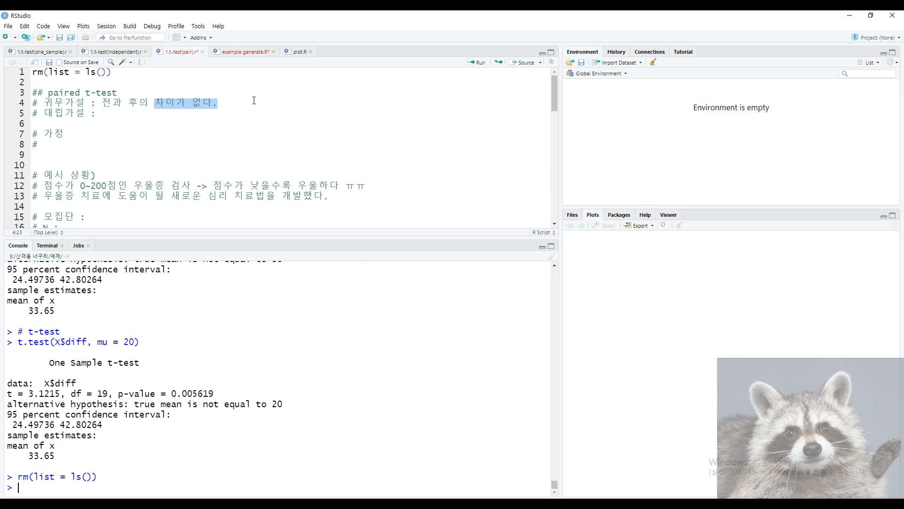
pyautogui.press('Right')
pyautogui.press('Left')
pyautogui.hotkey('shift', 'End')
pyautogui.press('Delete')
pyautogui.write('= 0')
pyautogui.press('BackSpace')
pyautogui.press('BackSpace')
pyautogui.press('BackSpace')
pyautogui.press('BackSpace')
pyautogui.write('는 0이다.')
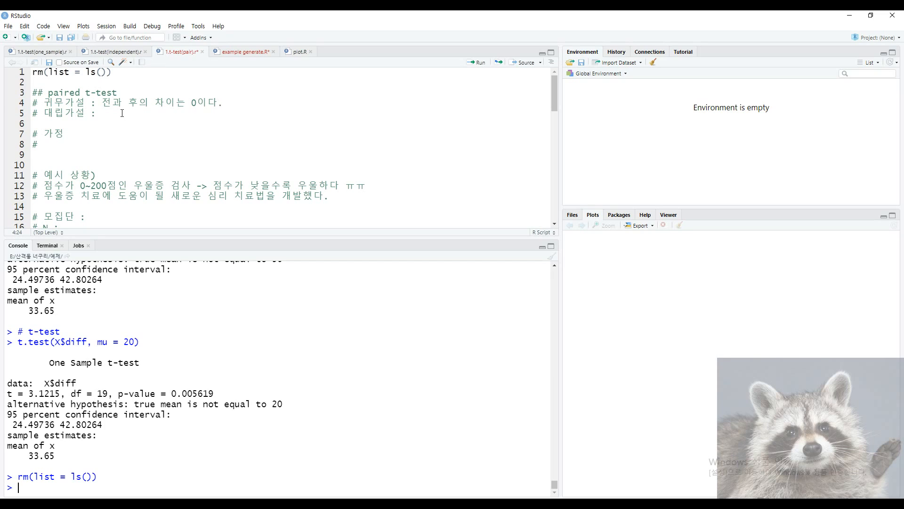
# Step: Copy the null hypothesis text to the alternative hypothesis (대립가설) and change it to "전과 후의 차이는 0이 아니다."
pyautogui.moveTo(100, 103); pyautogui.dragTo(253, 103)
pyautogui.hotkey('ctrl', 'c')
pyautogui.click(194, 120)
pyautogui.click(202, 117)
pyautogui.hotkey('ctrl', 'v')
pyautogui.press('BackSpace')
pyautogui.press('BackSpace')
pyautogui.write('아')
pyautogui.press('BackSpace')
pyautogui.press('BackSpace')
pyautogui.write('아니ㅏㄷ.')
pyautogui.press('BackSpace')
pyautogui.press('BackSpace')
pyautogui.press('BackSpace')
pyautogui.write('다.')
pyautogui.moveTo(102, 114); pyautogui.dragTo(252, 115)
pyautogui.click(254, 114)
pyautogui.click(226, 132)
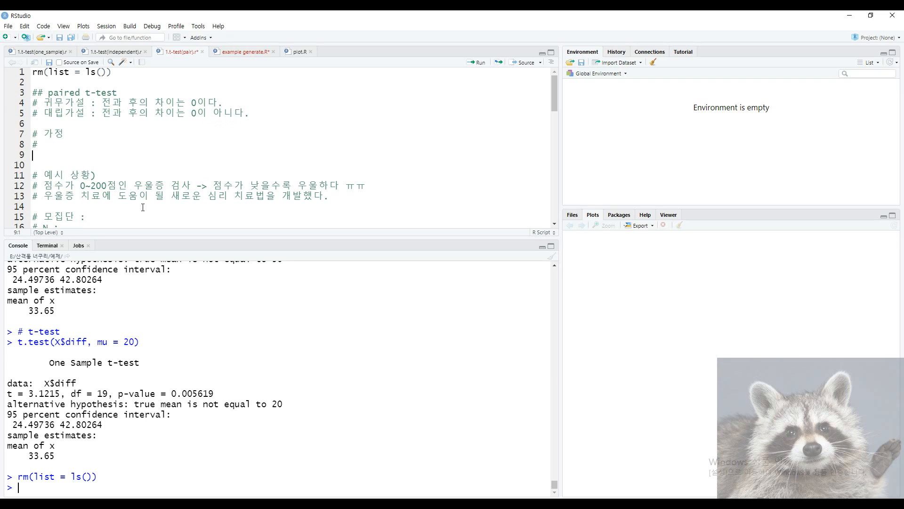
# Step: Examine the depression-test example situation in the paired t-test script, comparing it with the independent t-test script
pyautogui.moveTo(43, 175); pyautogui.dragTo(139, 177)
pyautogui.hotkey('ctrl', 'z')
pyautogui.click(74, 191)
pyautogui.moveTo(44, 186); pyautogui.dragTo(351, 196)
pyautogui.click(372, 197)
pyautogui.click(373, 190)
pyautogui.click(353, 196)
pyautogui.click(104, 54)
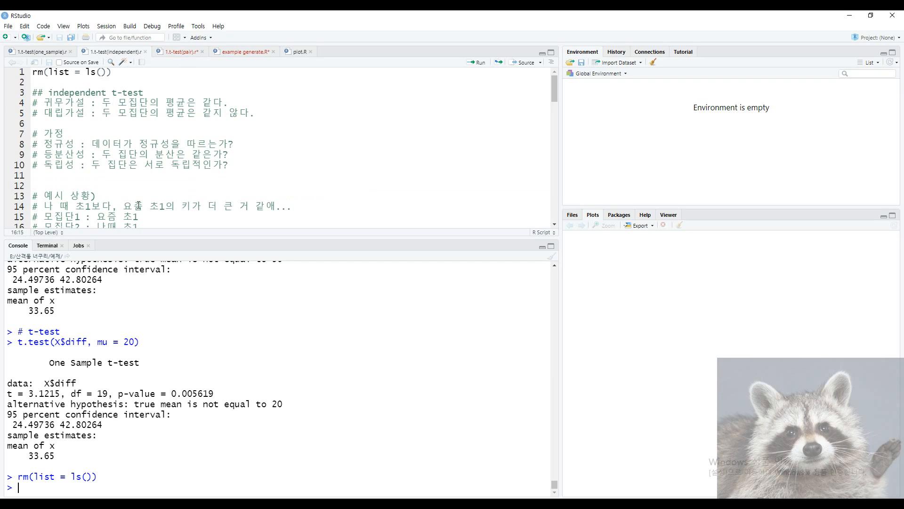
pyautogui.click(176, 51)
pyautogui.click(209, 135)
pyautogui.moveTo(49, 188); pyautogui.dragTo(330, 197)
pyautogui.click(55, 202)
pyautogui.click(329, 197)
pyautogui.moveTo(46, 188); pyautogui.dragTo(88, 188)
pyautogui.hotkey('ctrl', 'z')
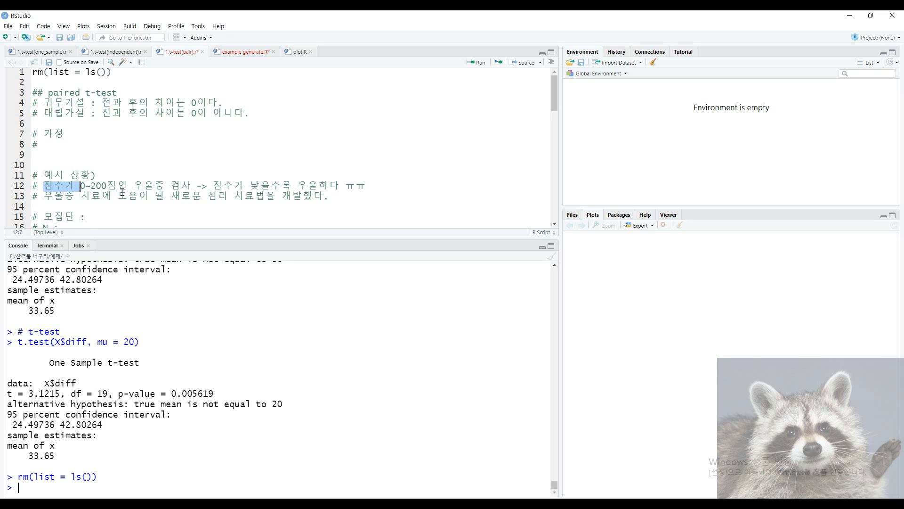
pyautogui.moveTo(220, 185); pyautogui.dragTo(137, 196)
pyautogui.click(376, 194)
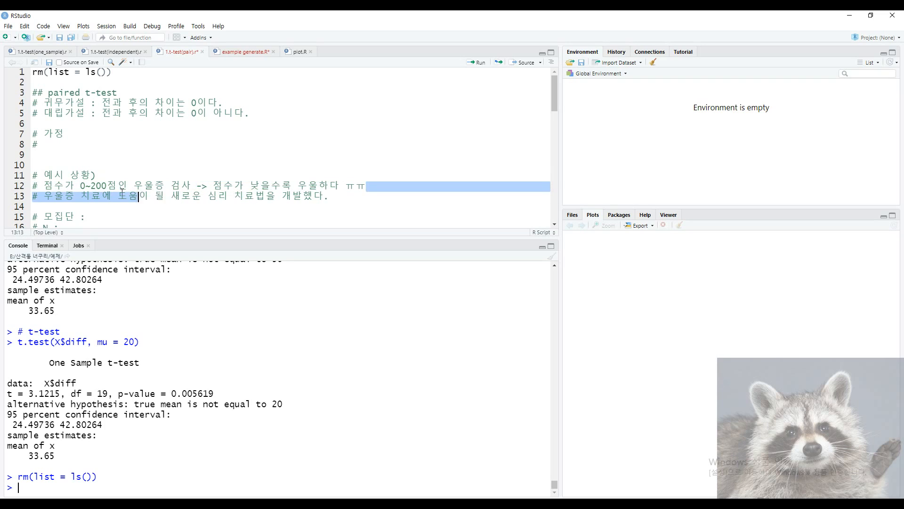
pyautogui.click(97, 224)
# Step: Add the comment "새로운 심리 치료법이 효과가 있을까?? -> 검증" below the therapy-development line of the example situation
pyautogui.moveTo(45, 191); pyautogui.dragTo(334, 194)
pyautogui.click(363, 194)
pyautogui.press('Return')
pyautogui.write('# ')
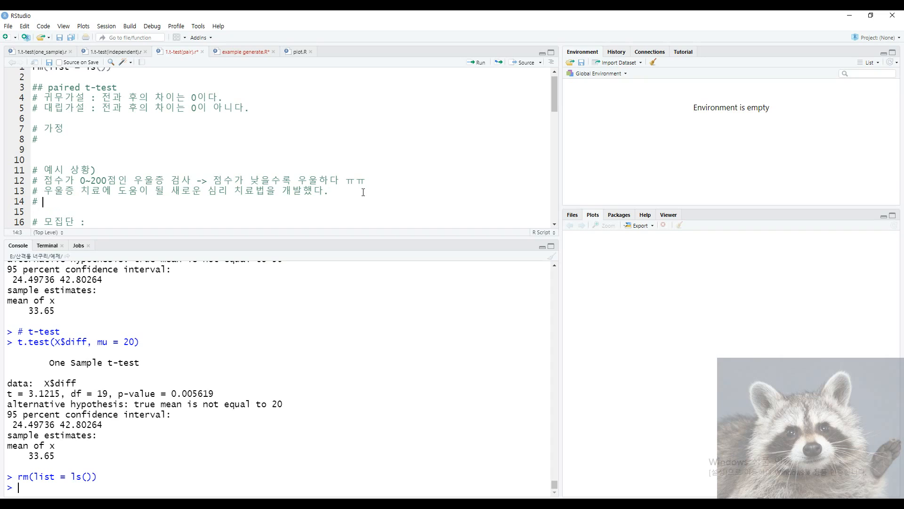
pyautogui.write('ㅅ')
pyautogui.write('ㅐ로운 심리 치')
pyautogui.write('료법이 효')
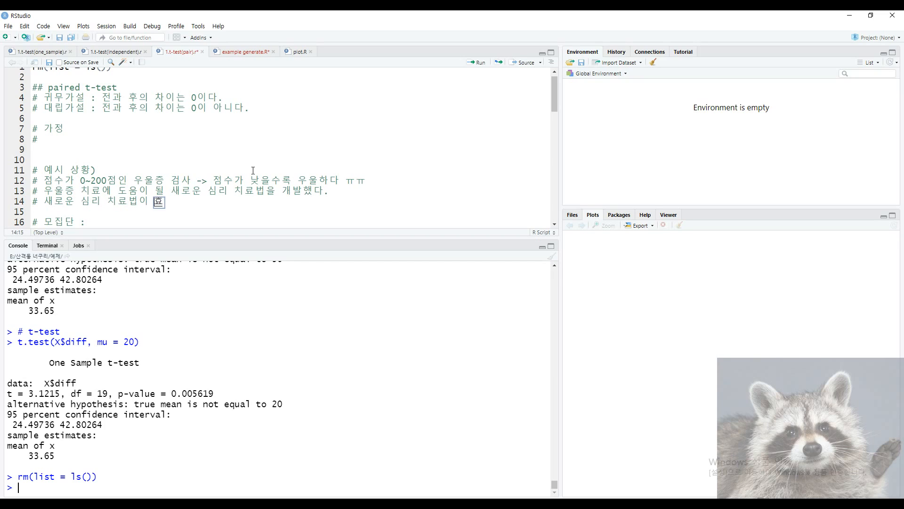
pyautogui.write('과가 있을까??')
pyautogui.press('BackSpace')
pyautogui.write('검즈')
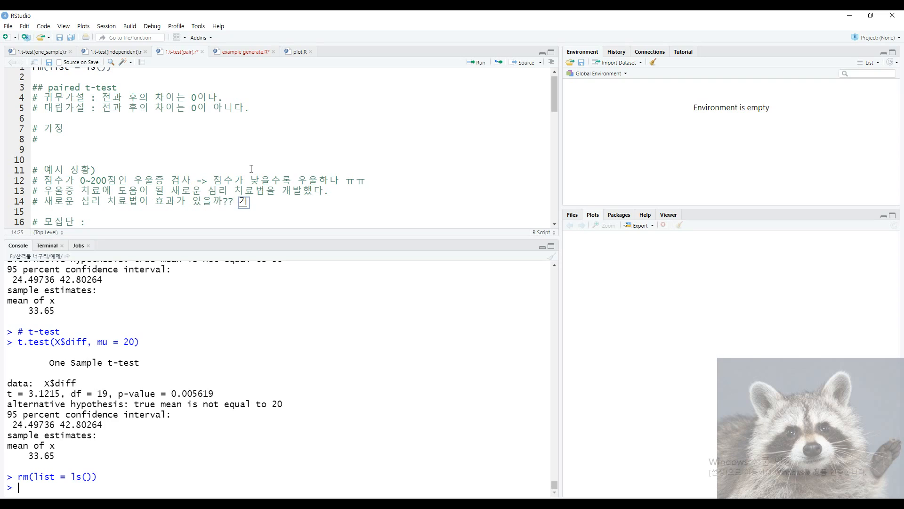
pyautogui.press('Left')
pyautogui.press('Left')
pyautogui.write('->')
pyautogui.press('BackSpace')
pyautogui.press('End')
# Step: Add the comment "사람을 뽑아서 검사해서 점수 얻고, 치료 후에 다시 점수 얻으면 되지 않을까??" to the example situation
pyautogui.press('Return')
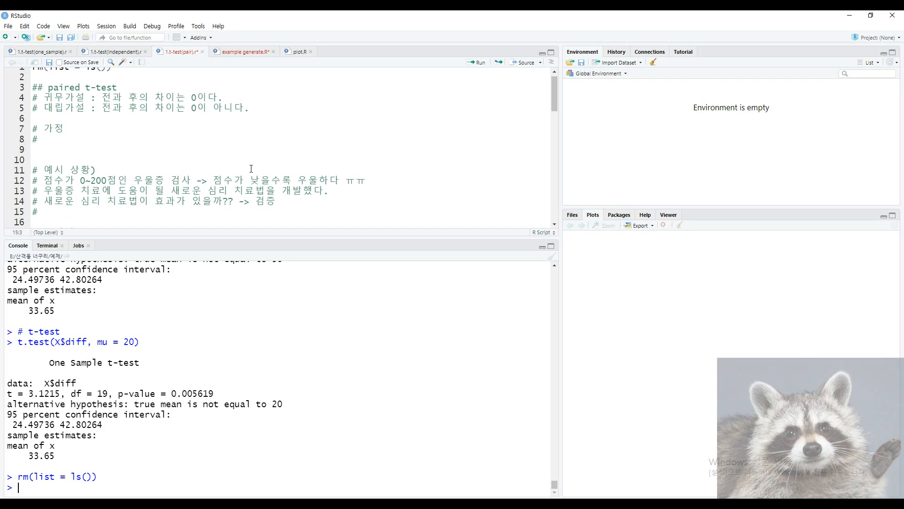
pyautogui.moveTo(271, 202); pyautogui.dragTo(33, 160)
pyautogui.click(165, 218)
pyautogui.write('ㅅ')
pyautogui.press('BackSpace')
pyautogui.write('사람을 보')
pyautogui.write('뽑아서 ')
pyautogui.write('검사했')
pyautogui.write('서 점')
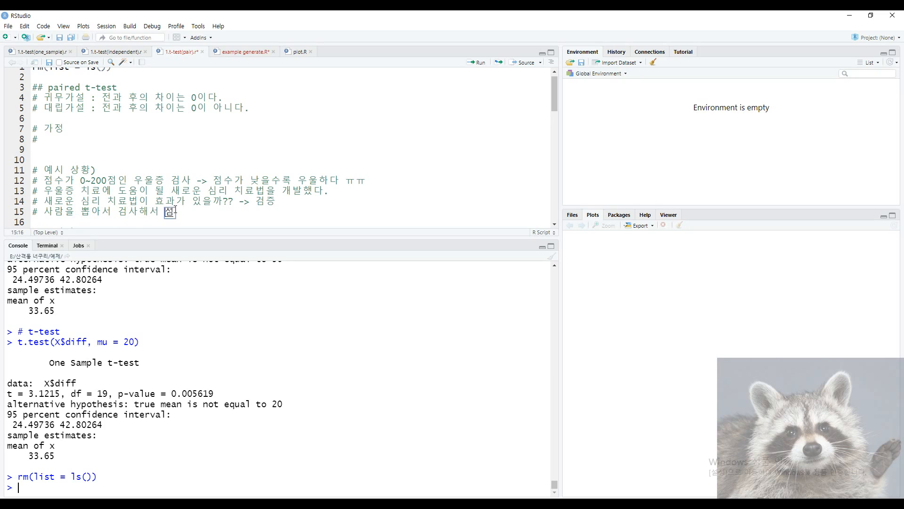
pyautogui.write('수 얻고, ㅊ료')
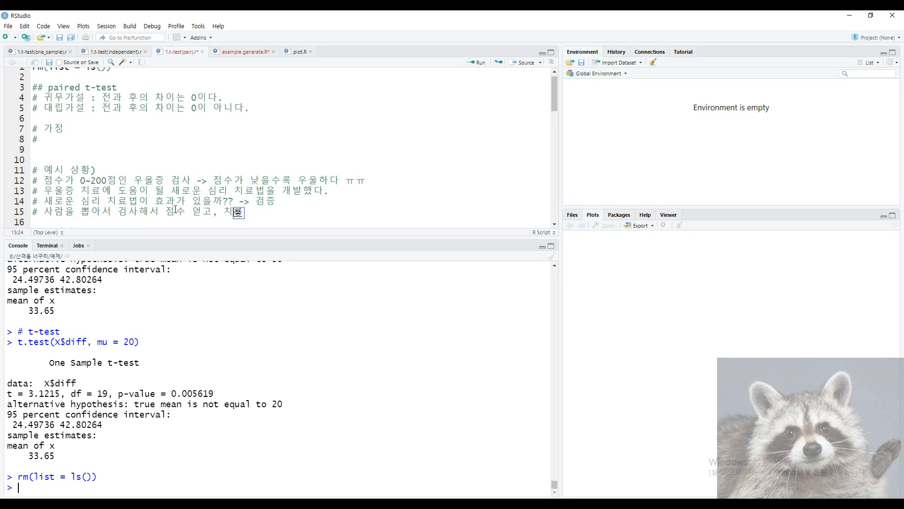
pyautogui.write(' 후에 다시 점수 얻으면')
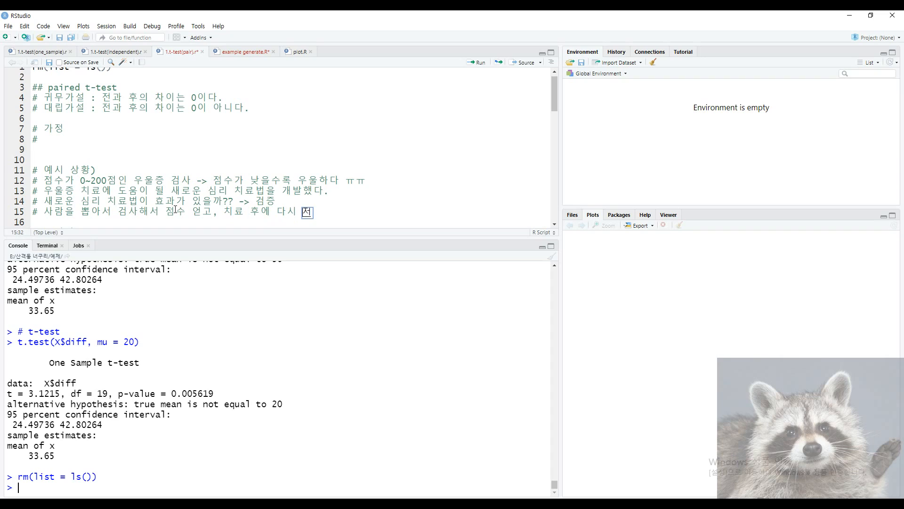
pyautogui.write(' 되지 아을까??')
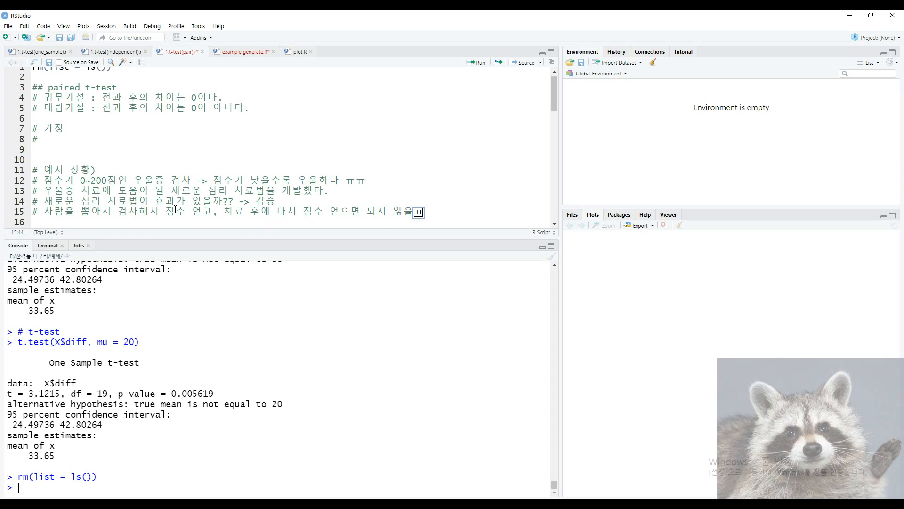
pyautogui.moveTo(454, 214); pyautogui.dragTo(54, 214)
pyautogui.moveTo(324, 202); pyautogui.dragTo(202, 212)
pyautogui.click(117, 212)
pyautogui.moveTo(452, 212); pyautogui.dragTo(48, 214)
pyautogui.click(98, 220)
# Step: Switch to File Explorer, open the 1.t-test(pair) CSV file from the 예제 folder in Excel, and dismiss the activation wizard
pyautogui.hotkey('alt', 'Tab')
pyautogui.click(522, 354)
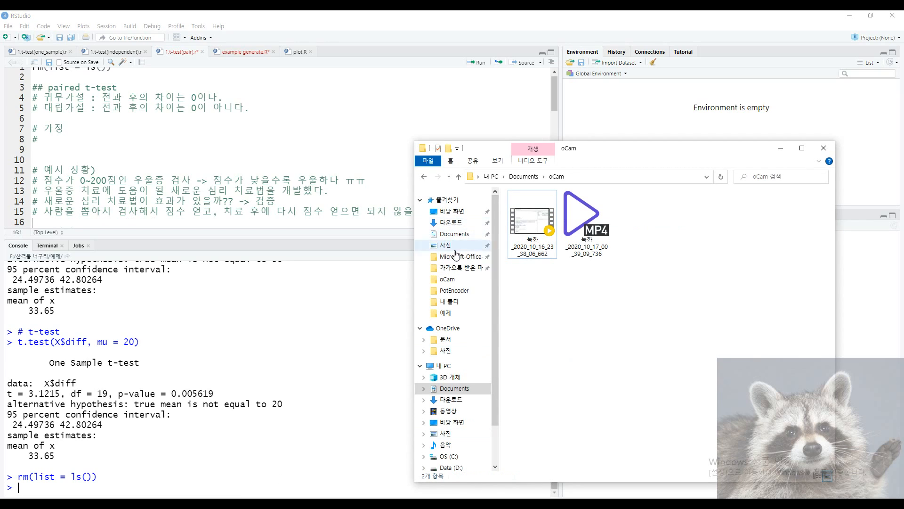
pyautogui.click(445, 313)
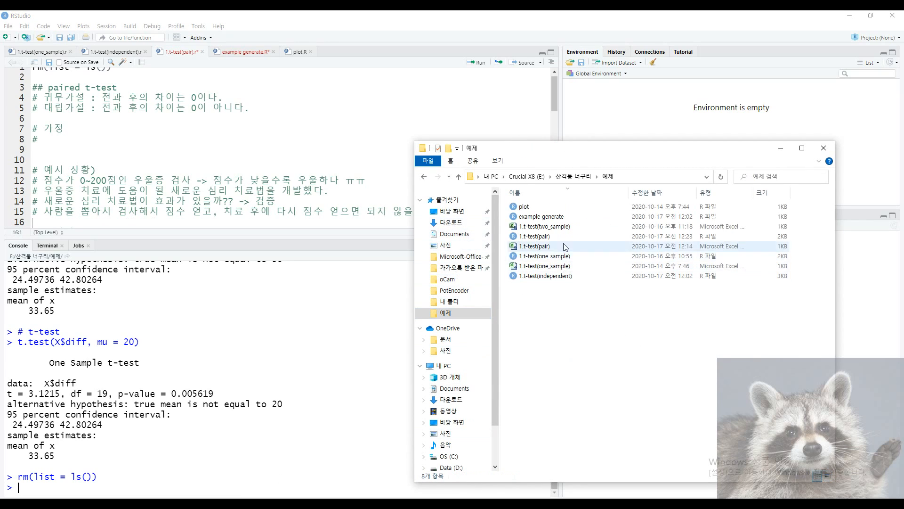
pyautogui.doubleClick(534, 246)
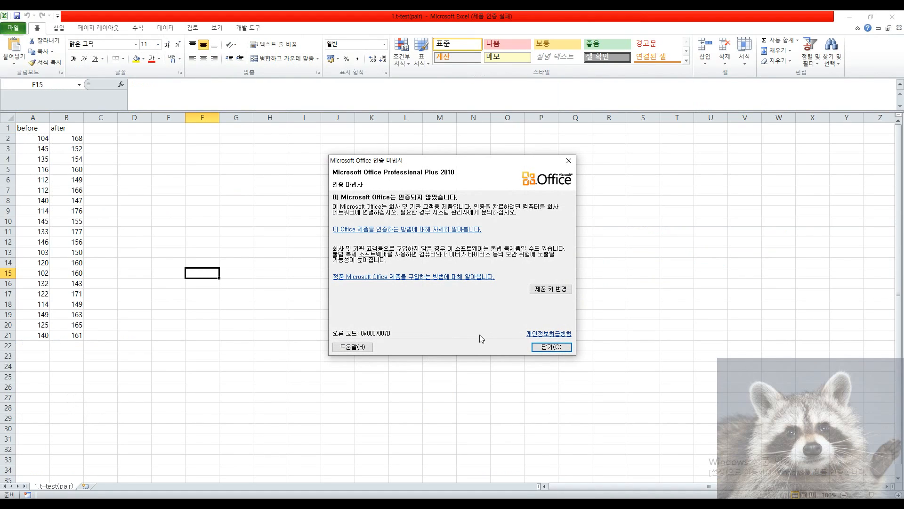
pyautogui.click(548, 349)
# Step: Examine the before and after score columns of the paired data and how each row pairs the two scores
pyautogui.click(236, 283)
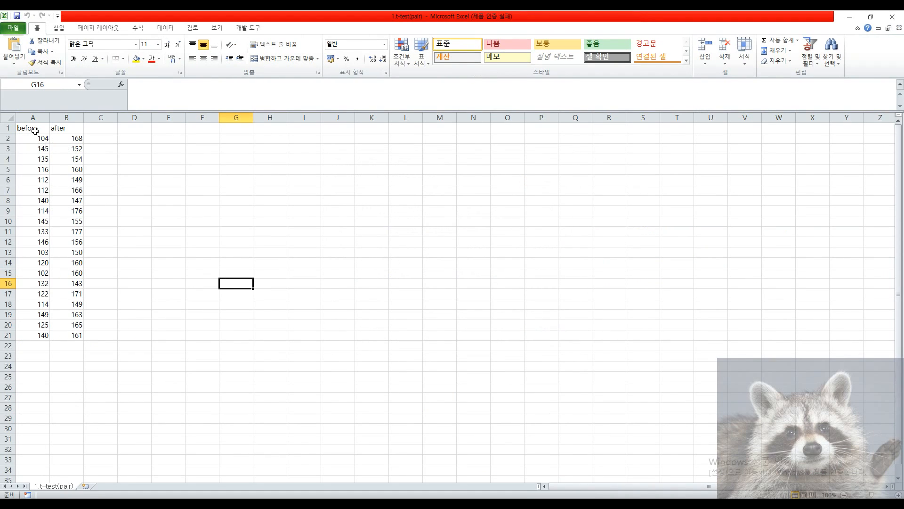
pyautogui.moveTo(30, 132); pyautogui.dragTo(70, 333)
pyautogui.click(45, 348)
pyautogui.click(168, 168)
pyautogui.click(100, 365)
pyautogui.click(129, 147)
pyautogui.click(166, 317)
pyautogui.click(133, 221)
pyautogui.click(44, 334)
pyautogui.click(71, 366)
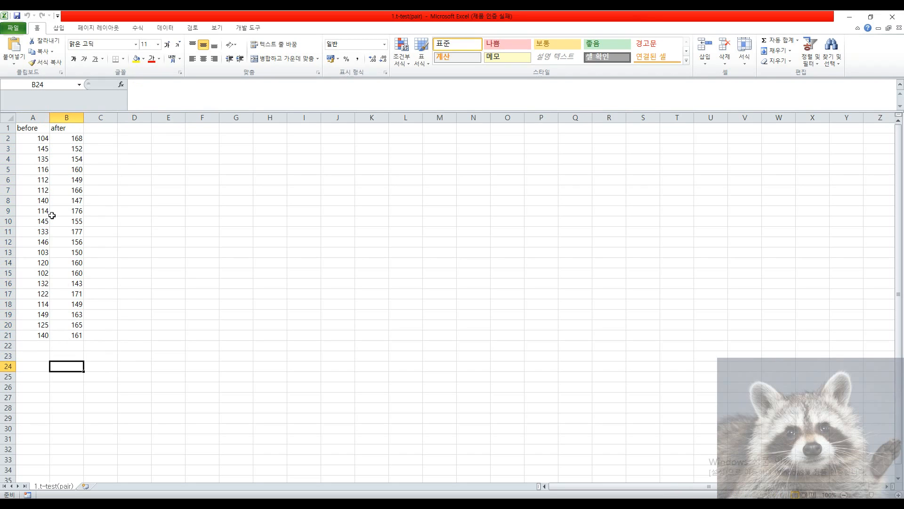
pyautogui.moveTo(17, 139); pyautogui.dragTo(100, 138)
pyautogui.click(105, 137)
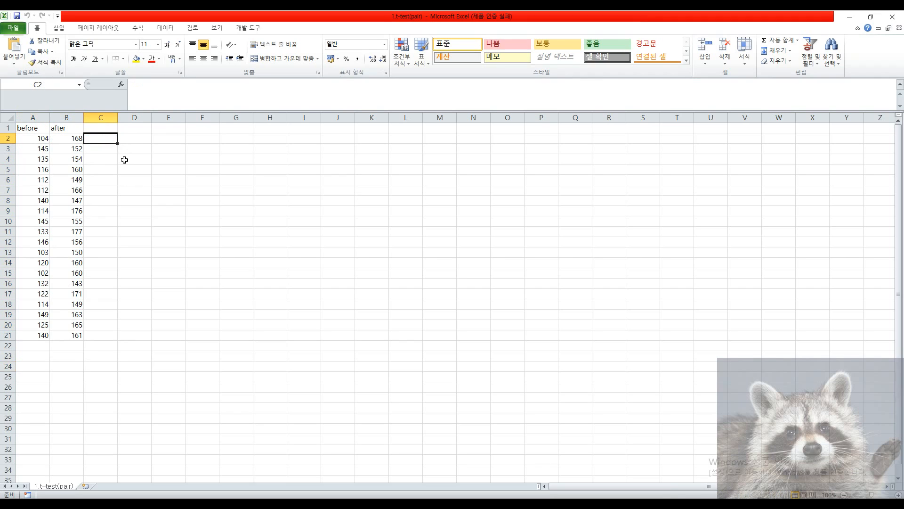
pyautogui.write('a')
pyautogui.press('Return')
pyautogui.write('b')
pyautogui.press('Return')
pyautogui.write('c')
pyautogui.hotkey('ctrl', 'Return')
pyautogui.press('Up')
pyautogui.press('Up')
pyautogui.press('Down')
pyautogui.press('Up')
pyautogui.press('Delete')
pyautogui.press('Down')
pyautogui.press('Down')
pyautogui.press('Delete')
pyautogui.click(113, 151)
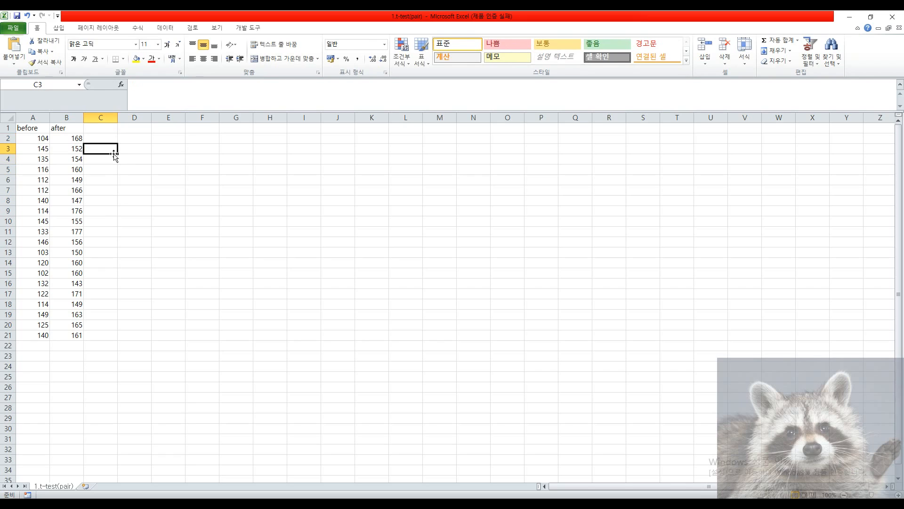
pyautogui.press('Delete')
# Step: Close the paired data workbook without saving its changes and return to RStudio
pyautogui.click(327, 170)
pyautogui.click(897, 20)
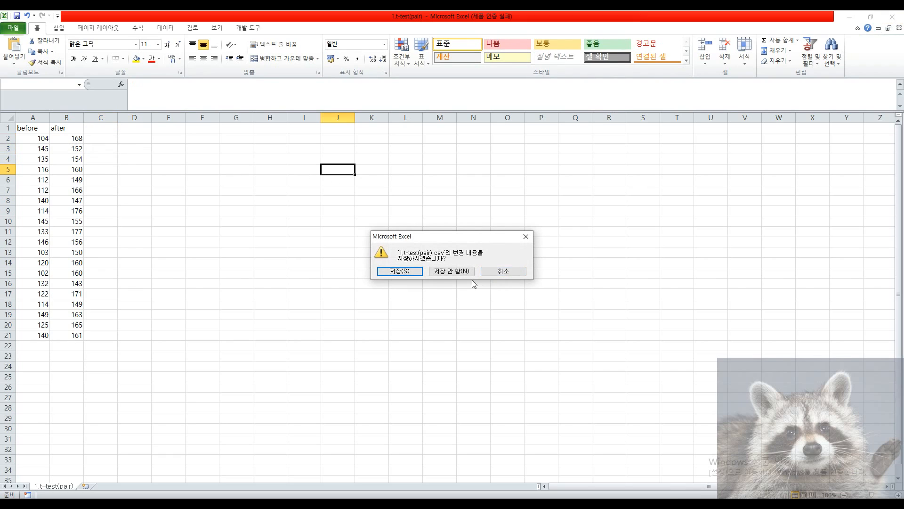
pyautogui.click(471, 279)
# Step: Remove the extra blank line above the example situation (예시 상황) heading in the paired t-test script
pyautogui.click(87, 150)
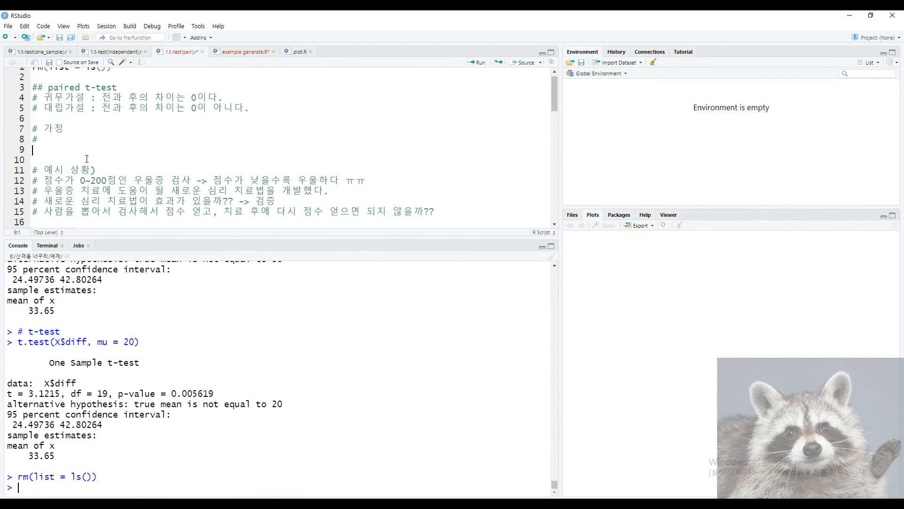
pyautogui.click(77, 136)
pyautogui.press('BackSpace')
pyautogui.click(115, 133)
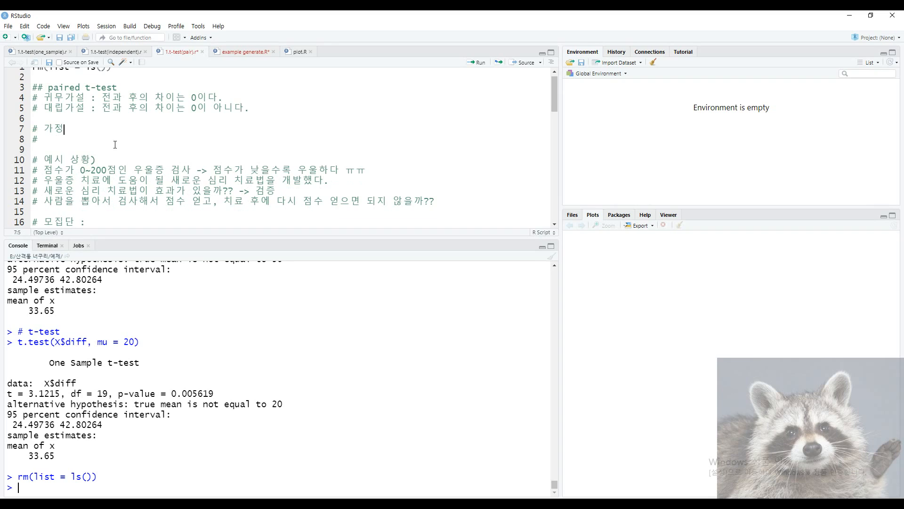
# Step: Examine the null and alternative hypotheses of the paired t-test, focusing on the before/after difference
pyautogui.scroll(-2, 109, 196)
pyautogui.scroll(2, 110, 197)
pyautogui.moveTo(108, 100); pyautogui.dragTo(186, 102)
pyautogui.click(173, 113)
pyautogui.moveTo(102, 102); pyautogui.dragTo(184, 102)
pyautogui.click(148, 131)
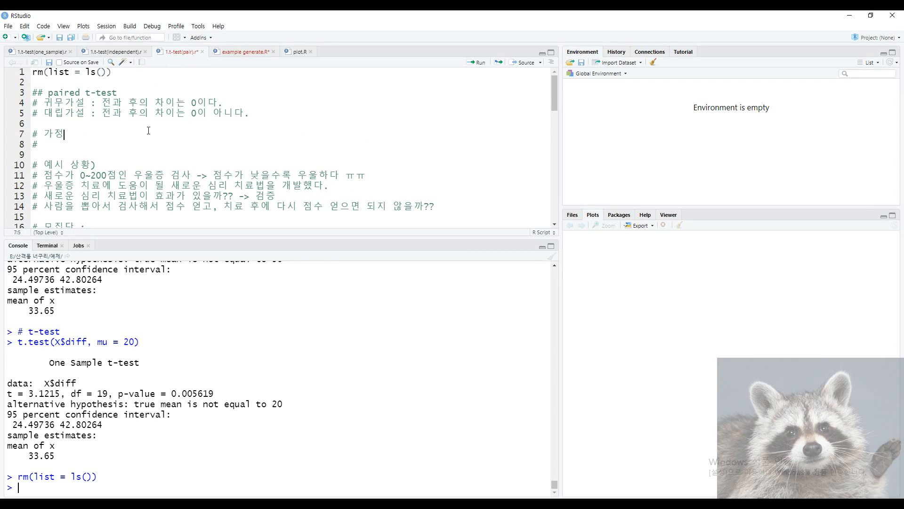
pyautogui.moveTo(95, 103); pyautogui.dragTo(287, 117)
pyautogui.click(186, 113)
pyautogui.click(287, 116)
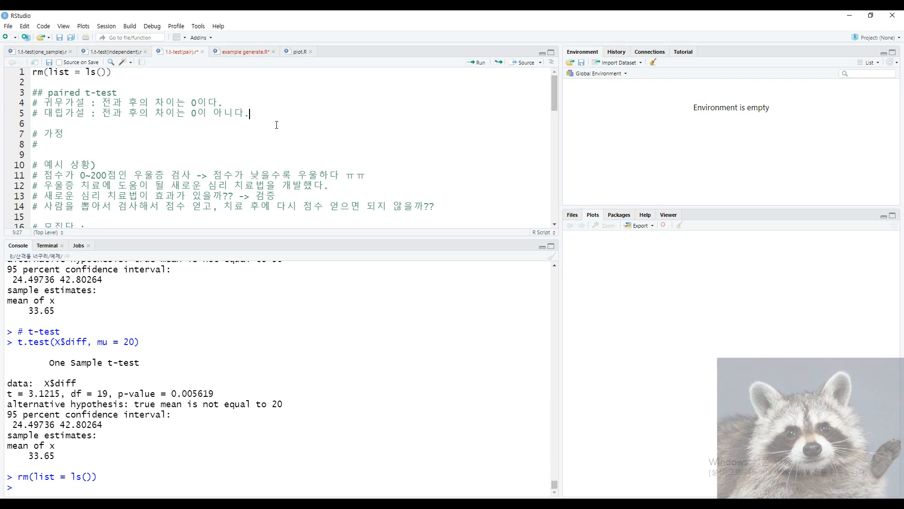
# Step: Examine the null and alternative hypotheses in the one-sample t-test script for comparison with the paired test
pyautogui.click(42, 52)
pyautogui.moveTo(282, 113); pyautogui.dragTo(144, 83)
pyautogui.click(57, 111)
pyautogui.click(185, 103)
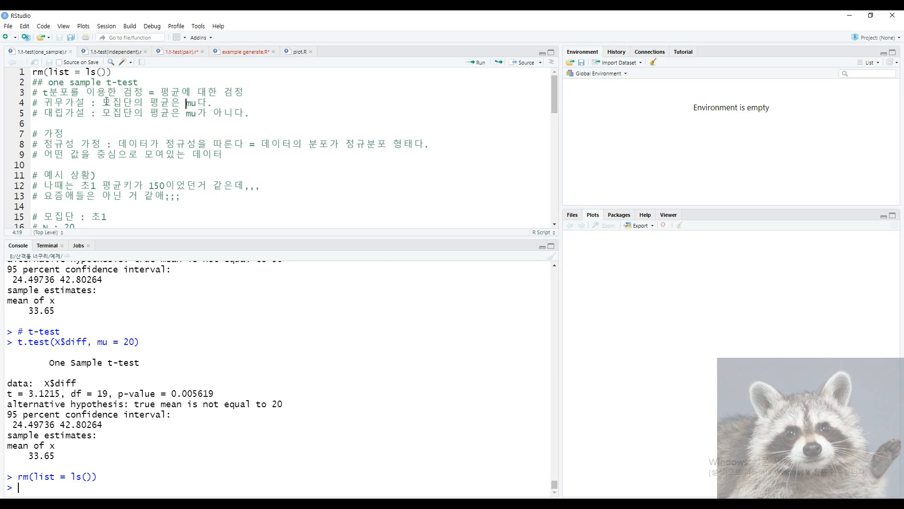
pyautogui.moveTo(102, 104); pyautogui.dragTo(213, 106)
pyautogui.click(176, 123)
pyautogui.moveTo(102, 103); pyautogui.dragTo(174, 104)
pyautogui.click(157, 126)
pyautogui.click(118, 52)
# Step: Append "-> one-sample t-test" to the "paired t-test" heading in the paired script
pyautogui.click(173, 53)
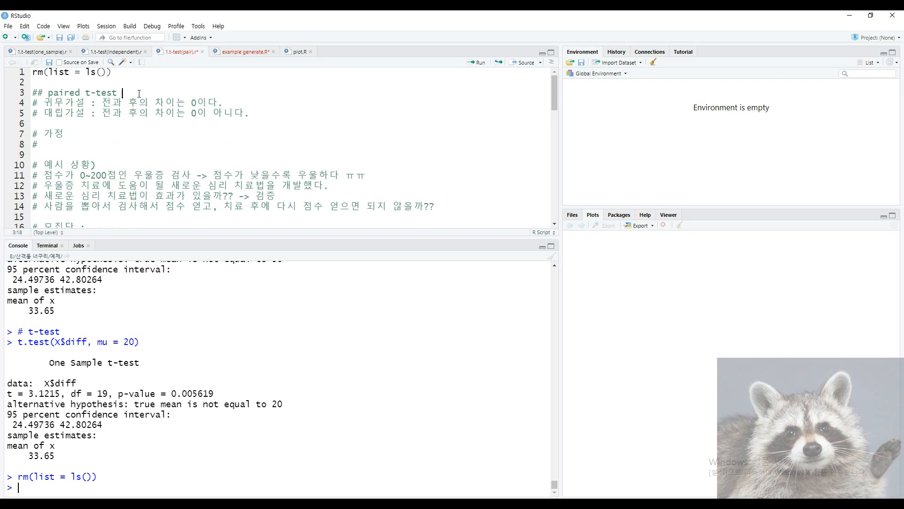
pyautogui.write('-><')
pyautogui.write('one')
pyautogui.write('-sample tes')
pyautogui.write('test')
pyautogui.press('BackSpace')
pyautogui.write('-')
# Step: Insert "의 평균" after "차이" in both the null and alternative hypothesis comments under the paired t-test heading
pyautogui.moveTo(102, 104); pyautogui.dragTo(140, 104)
pyautogui.click(176, 104)
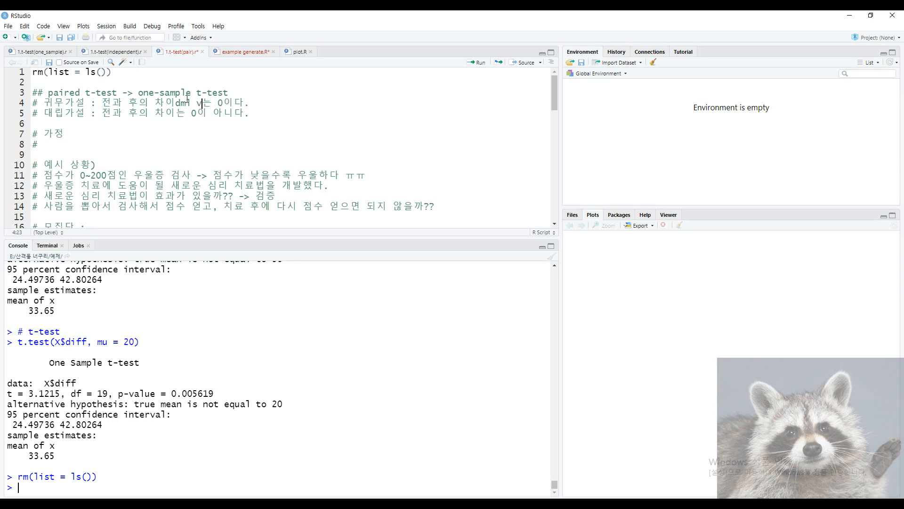
pyautogui.write('의 평균')
pyautogui.press('Down')
pyautogui.write('의 평ㅠ')
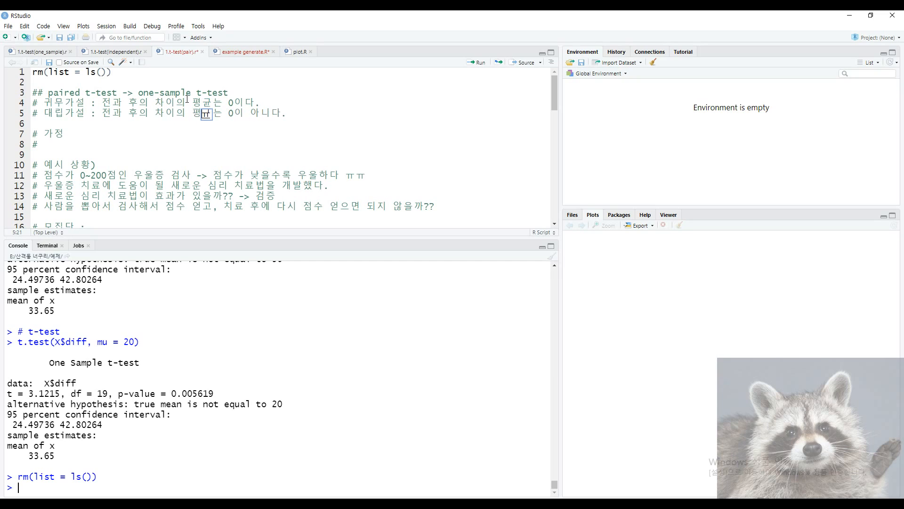
pyautogui.click(236, 114)
pyautogui.moveTo(139, 93); pyautogui.dragTo(256, 92)
pyautogui.click(256, 92)
# Step: Copy the normality assumption (정규성 가정) text from the one-sample script into the assumption section of the paired script
pyautogui.click(32, 51)
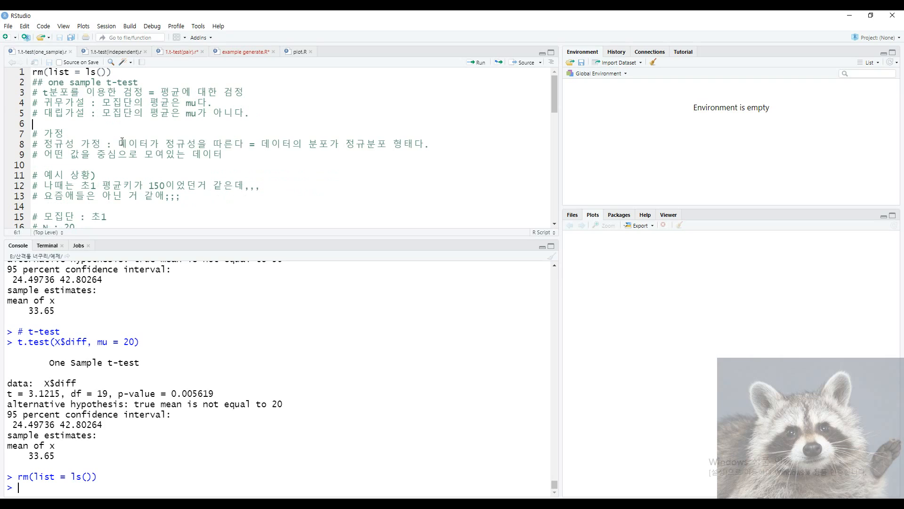
pyautogui.moveTo(43, 145); pyautogui.dragTo(451, 146)
pyautogui.click(337, 158)
pyautogui.moveTo(44, 144); pyautogui.dragTo(468, 141)
pyautogui.hotkey('ctrl', 'c')
pyautogui.click(179, 51)
pyautogui.hotkey('ctrl', 'v')
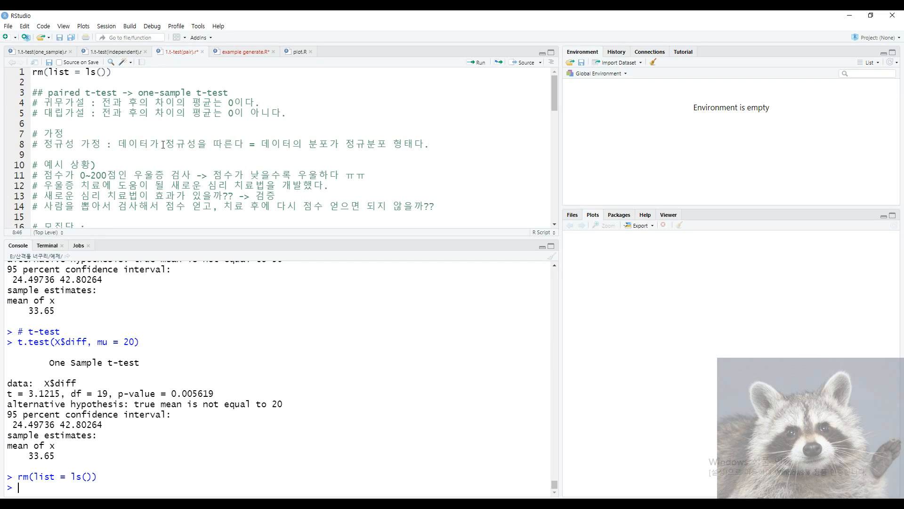
# Step: Fill in the population (모집단) as "대한민국 성인" and N as 20 in the example comments
pyautogui.click(106, 164)
pyautogui.scroll(-1, 107, 188)
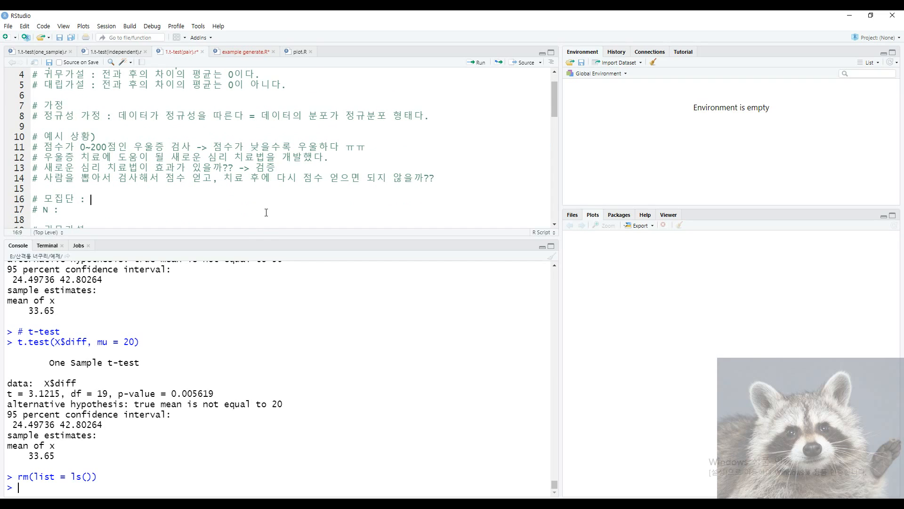
pyautogui.scroll(-2, 181, 210)
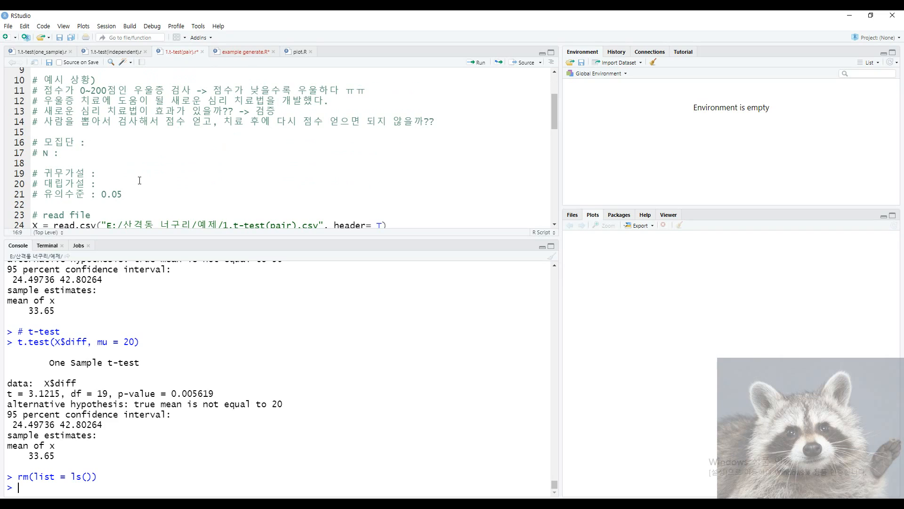
pyautogui.write('대한민국 성ㅇ')
pyautogui.write('ㅣ')
pyautogui.press('Down')
pyautogui.write('20')
# Step: Write the example's null hypothesis (귀무가설) as "심리 치료 전/후의 점수 차이의 평균은 0이다."
pyautogui.write('심리 지')
pyautogui.press('BackSpace')
pyautogui.write('치료 전/후의 점수 차이의 펴평균은 0이다.')
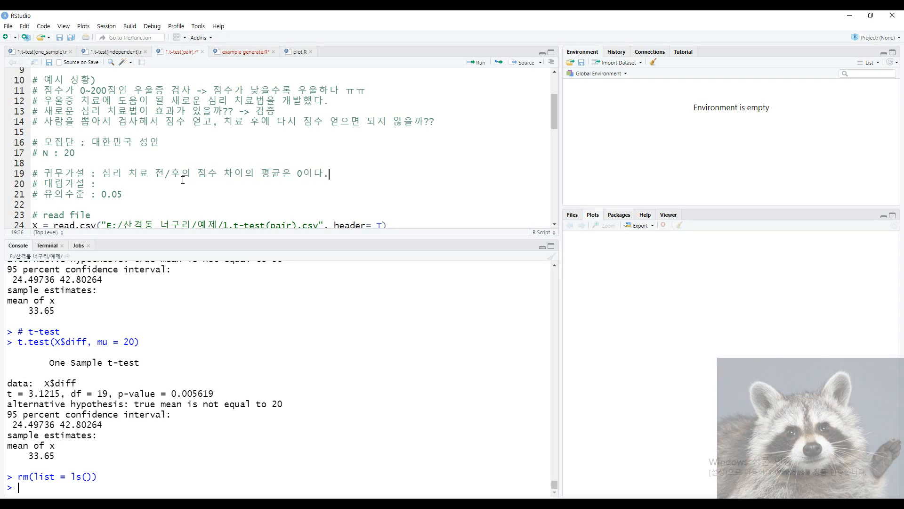
# Step: Copy the example's null hypothesis to the alternative hypothesis (대립가설) and change its ending to "0이 아니다."
pyautogui.moveTo(103, 172); pyautogui.dragTo(353, 173)
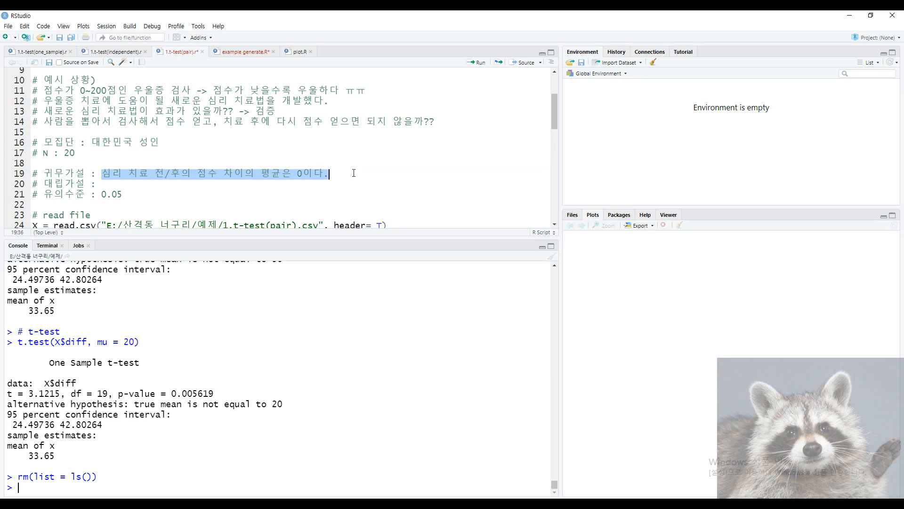
pyautogui.click(223, 188)
pyautogui.hotkey('ctrl', 'v')
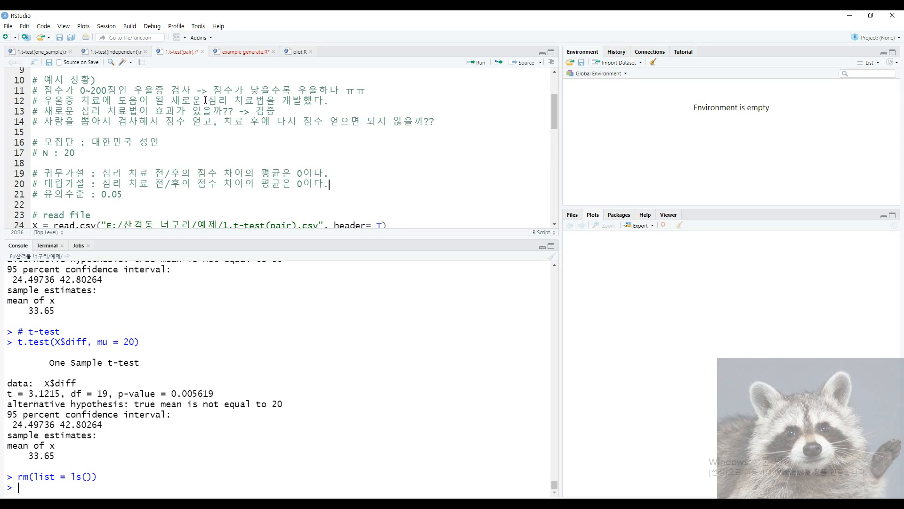
pyautogui.moveTo(179, 102); pyautogui.dragTo(265, 102)
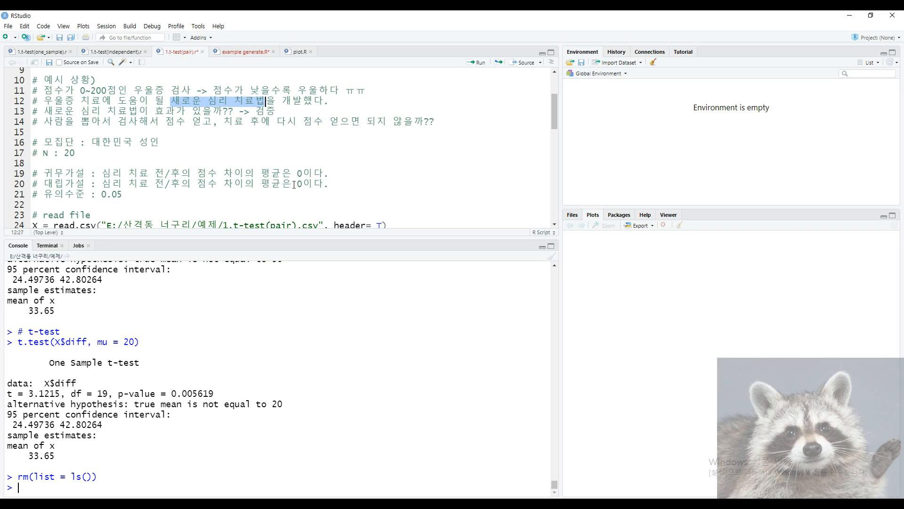
pyautogui.moveTo(329, 183); pyautogui.dragTo(354, 182)
pyautogui.click(136, 191)
pyautogui.click(351, 175)
pyautogui.press('Up')
pyautogui.press('End')
pyautogui.press('BackSpace')
pyautogui.press('BackSpace')
pyautogui.write('아니다.')
pyautogui.moveTo(100, 184); pyautogui.dragTo(399, 178)
pyautogui.click(353, 193)
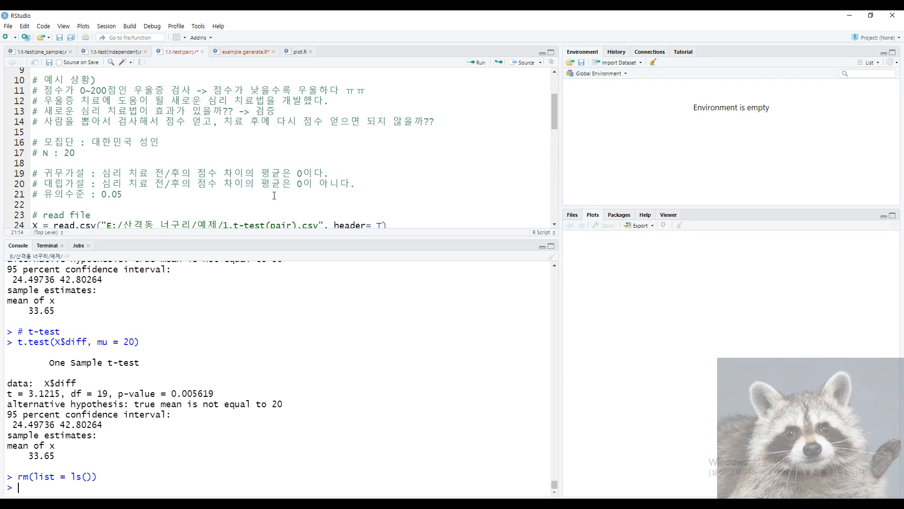
# Step: Run the read.csv line to load 1.t-test(pair).csv into X, and print X in the console
pyautogui.moveTo(217, 184); pyautogui.dragTo(141, 195)
pyautogui.click(160, 197)
pyautogui.scroll(-2, 228, 195)
pyautogui.click(162, 169)
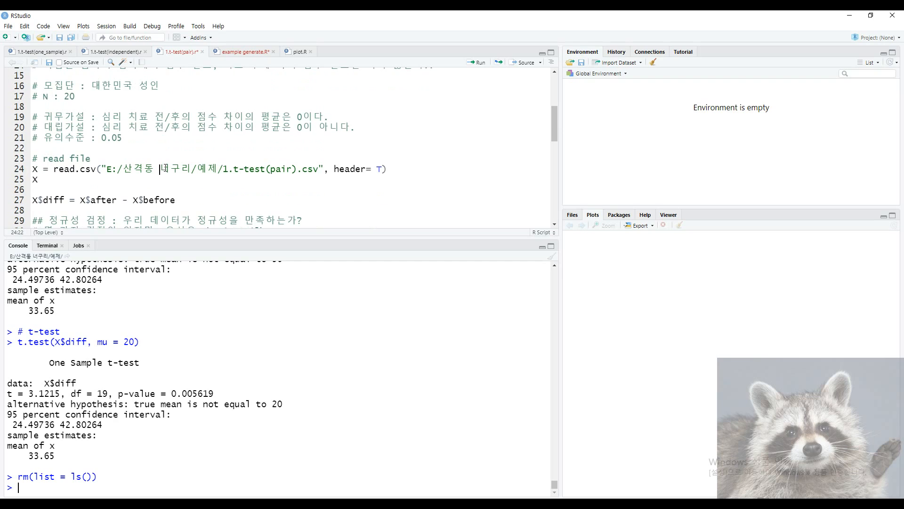
pyautogui.hotkey('ctrl', 'Return')
pyautogui.hotkey('ctrl', 'Return')
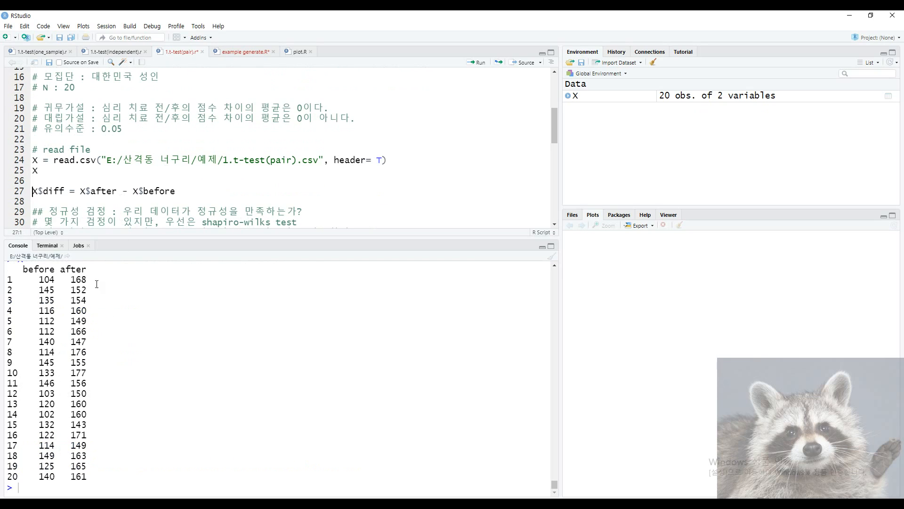
# Step: Run the X$diff = X$after - X$before line, then add a line X below it and run it to print the data
pyautogui.moveTo(32, 273); pyautogui.dragTo(115, 476)
pyautogui.moveTo(106, 119); pyautogui.dragTo(198, 118)
pyautogui.click(193, 135)
pyautogui.doubleClick(226, 119)
pyautogui.click(236, 145)
pyautogui.click(240, 127)
pyautogui.moveTo(32, 191); pyautogui.dragTo(233, 193)
pyautogui.click(220, 193)
pyautogui.hotkey('ctrl', 'Return')
pyautogui.write('X')
pyautogui.hotkey('ctrl', 'Return')
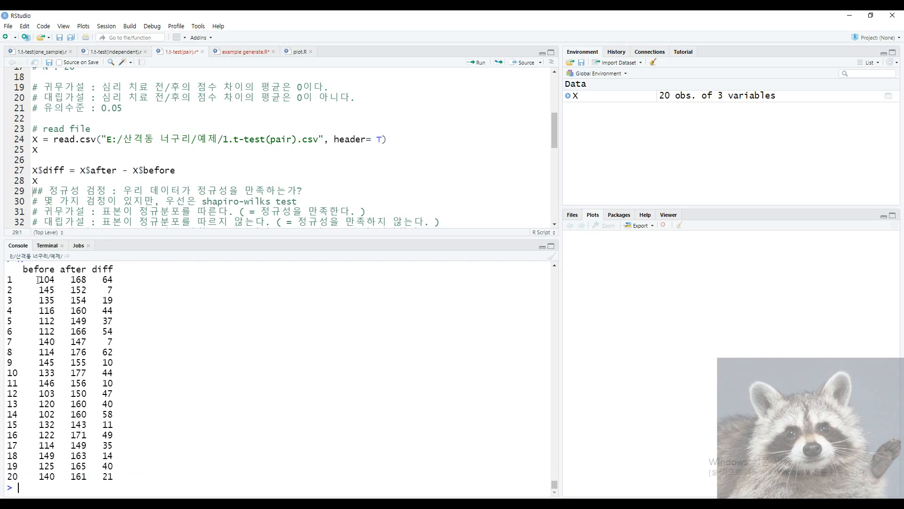
# Step: Examine the difference formula, the printed diff column and the normality assumption among the commented assumptions
pyautogui.click(97, 170)
pyautogui.click(188, 172)
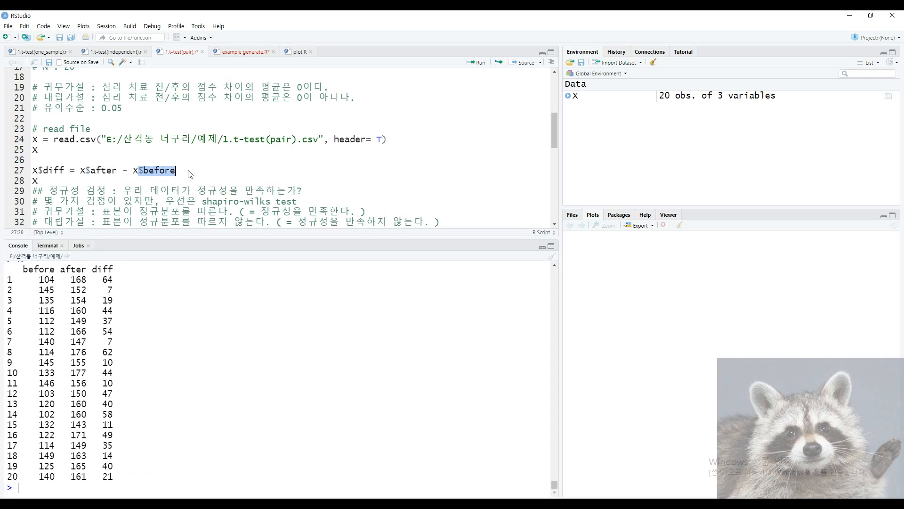
pyautogui.moveTo(71, 279); pyautogui.dragTo(124, 479)
pyautogui.click(107, 281)
pyautogui.click(123, 268)
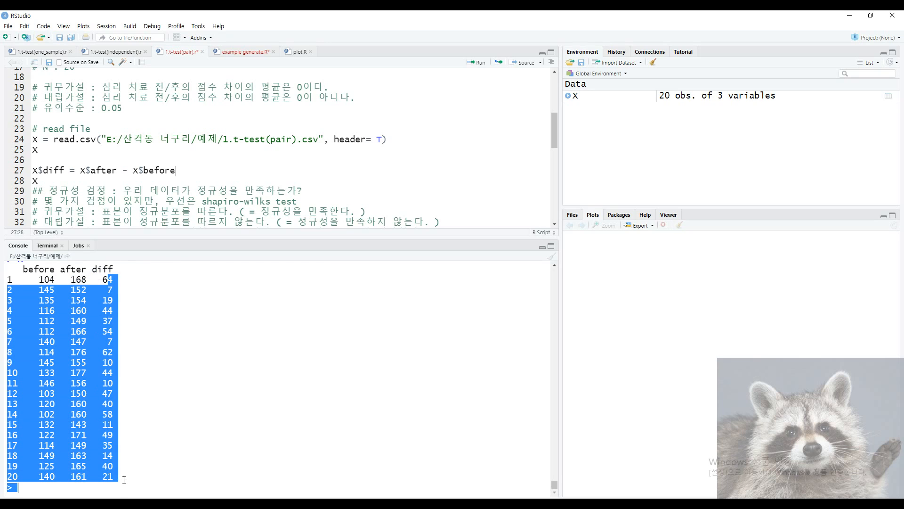
pyautogui.click(84, 183)
pyautogui.scroll(-1, 80, 186)
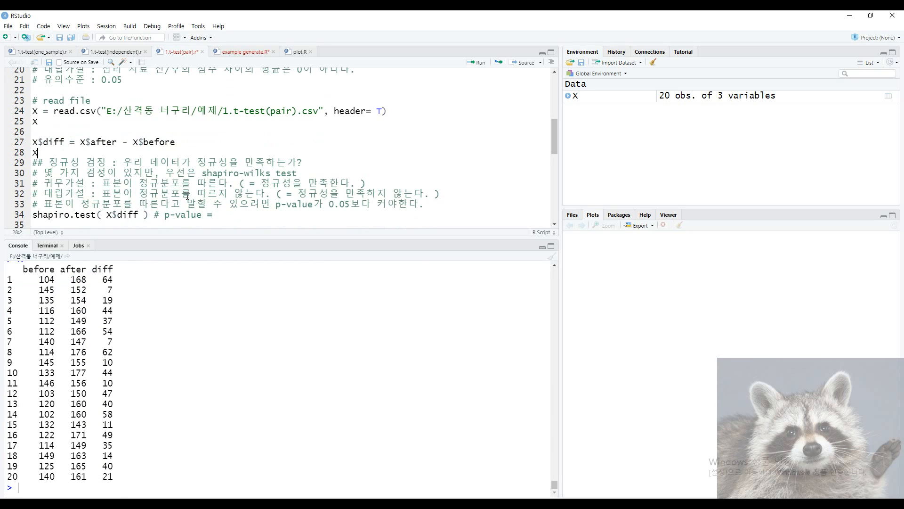
pyautogui.scroll(4, 50, 162)
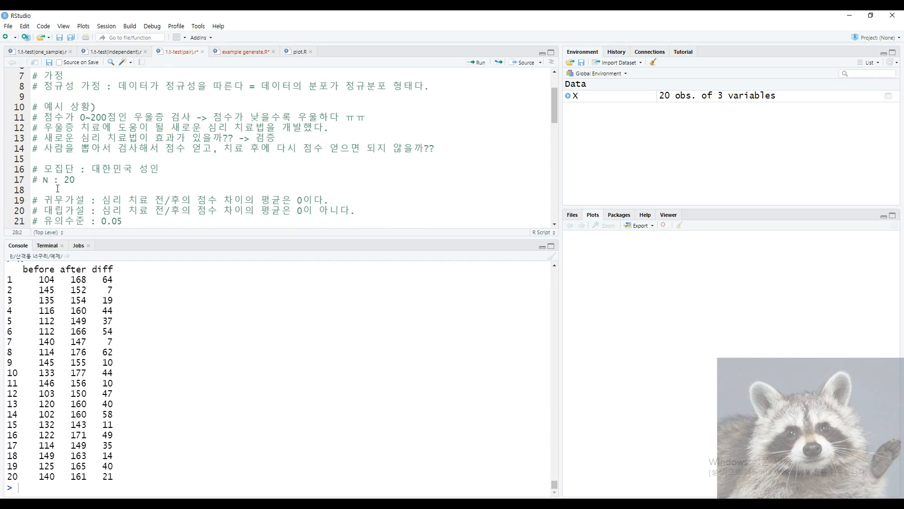
pyautogui.scroll(2, 58, 188)
pyautogui.moveTo(42, 142); pyautogui.dragTo(431, 142)
pyautogui.click(356, 174)
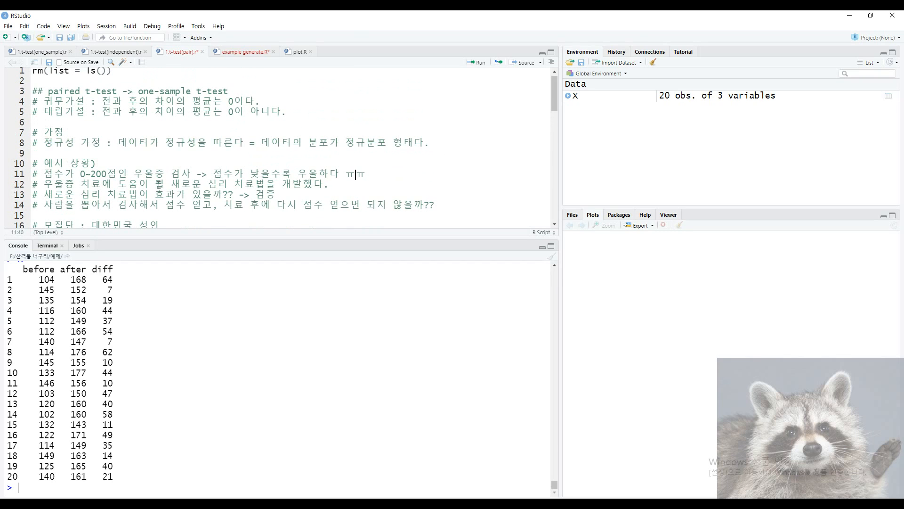
# Step: Read the normality-test comments: the Shapiro-Wilk test, its null and alternative hypotheses and the p-value criterion
pyautogui.scroll(-6, 107, 220)
pyautogui.moveTo(42, 162); pyautogui.dragTo(288, 158)
pyautogui.click(288, 154)
pyautogui.moveTo(43, 174); pyautogui.dragTo(304, 167)
pyautogui.click(304, 166)
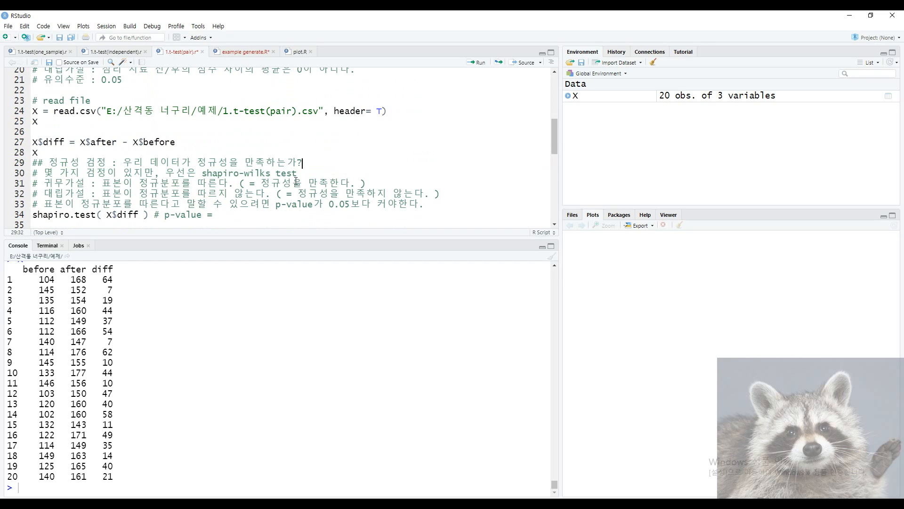
pyautogui.moveTo(106, 183); pyautogui.dragTo(366, 183)
pyautogui.click(366, 183)
pyautogui.moveTo(202, 173); pyautogui.dragTo(297, 174)
pyautogui.click(297, 174)
pyautogui.moveTo(43, 183); pyautogui.dragTo(372, 183)
pyautogui.click(408, 204)
pyautogui.moveTo(273, 206); pyautogui.dragTo(425, 206)
pyautogui.click(312, 217)
pyautogui.click(148, 215)
pyautogui.scroll(-1, 153, 215)
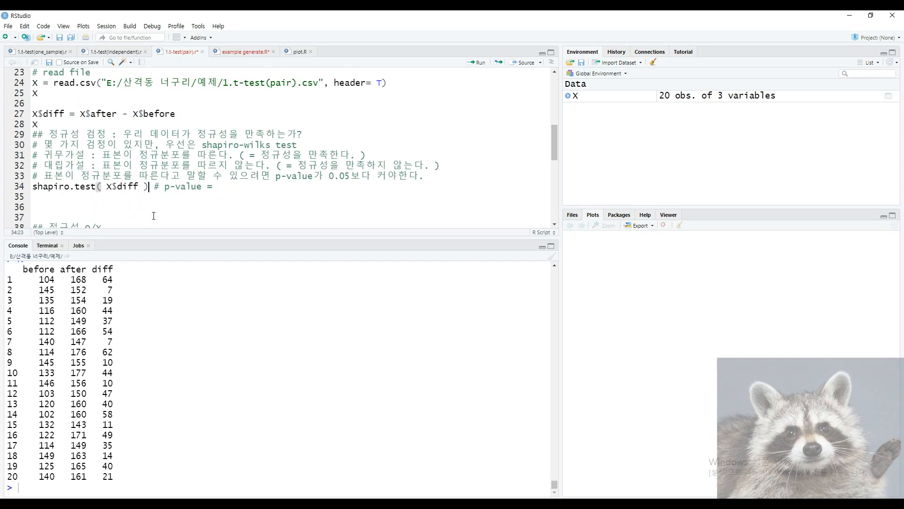
# Step: Run the Shapiro-Wilk normality test on X$diff from the script
pyautogui.moveTo(55, 153); pyautogui.dragTo(33, 175)
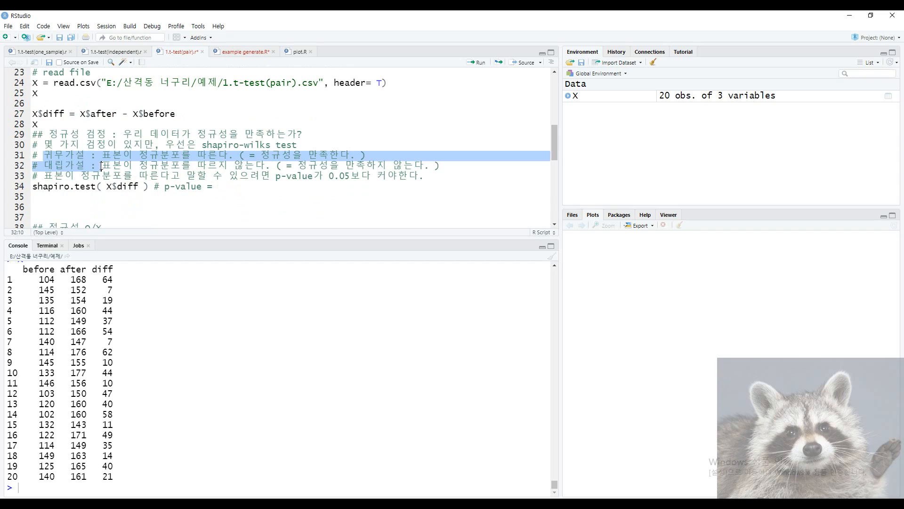
pyautogui.click(144, 187)
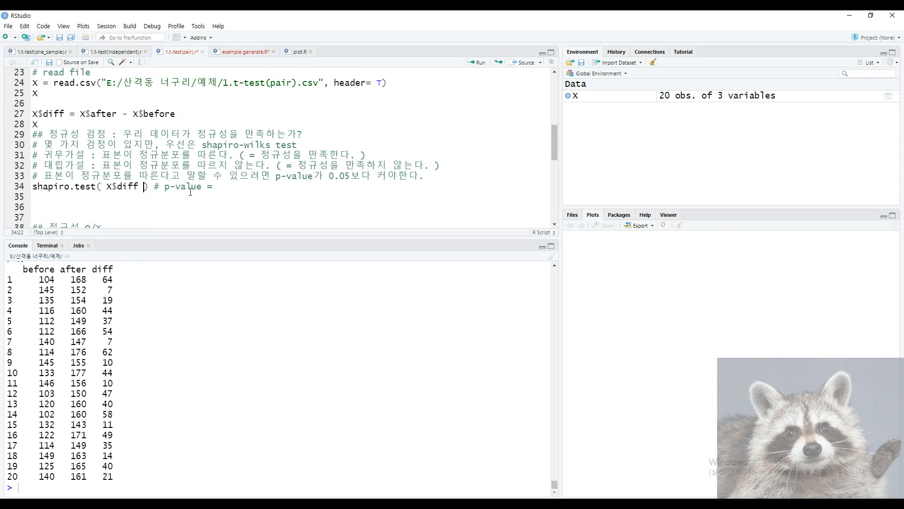
pyautogui.moveTo(106, 186); pyautogui.dragTo(139, 187)
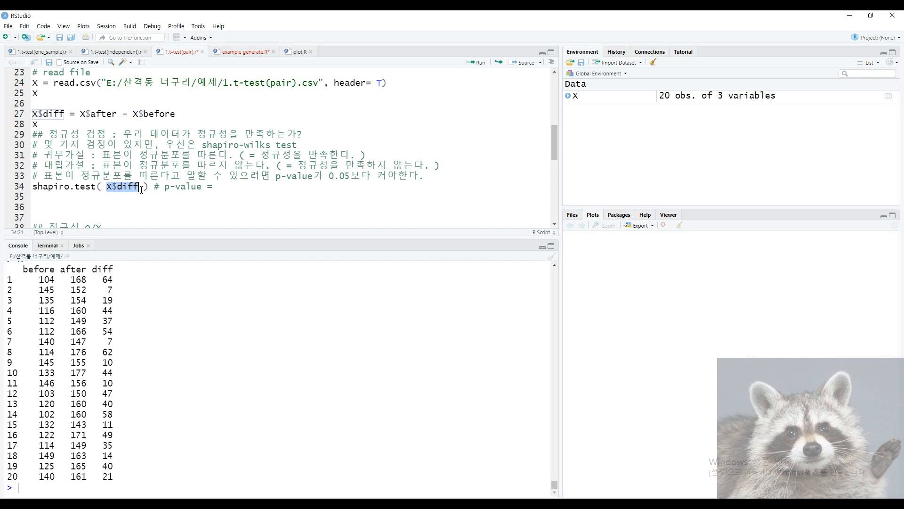
pyautogui.moveTo(103, 279); pyautogui.dragTo(114, 455)
pyautogui.click(120, 399)
pyautogui.moveTo(92, 269); pyautogui.dragTo(113, 269)
pyautogui.click(154, 186)
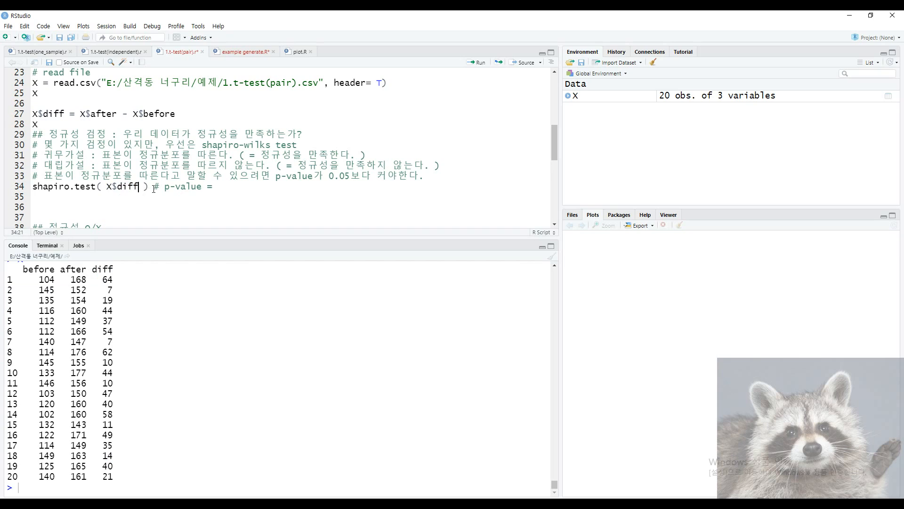
pyautogui.hotkey('ctrl', 'Return')
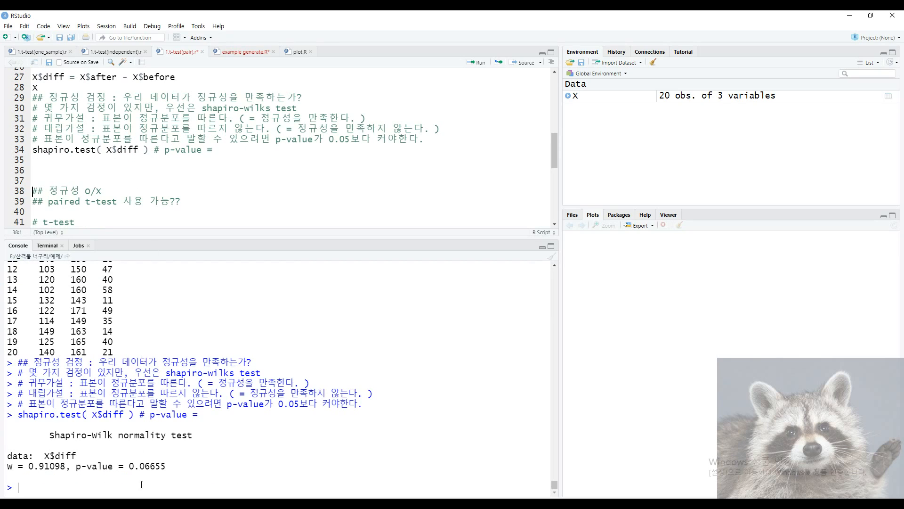
# Step: Complete the comment on the shapiro.test line as "p-value = 0.06655 > 0.05"
pyautogui.moveTo(129, 467); pyautogui.dragTo(166, 466)
pyautogui.click(237, 153)
pyautogui.write('0.06655')
pyautogui.write('> 0.05')
pyautogui.click(246, 162)
pyautogui.click(243, 168)
pyautogui.moveTo(163, 151); pyautogui.dragTo(293, 150)
pyautogui.click(293, 151)
# Step: Remove a blank line below the Shapiro test and change the normality comment to "## 정규성 O"
pyautogui.click(115, 165)
pyautogui.press('Delete')
pyautogui.press('BackSpace')
pyautogui.press('BackSpace')
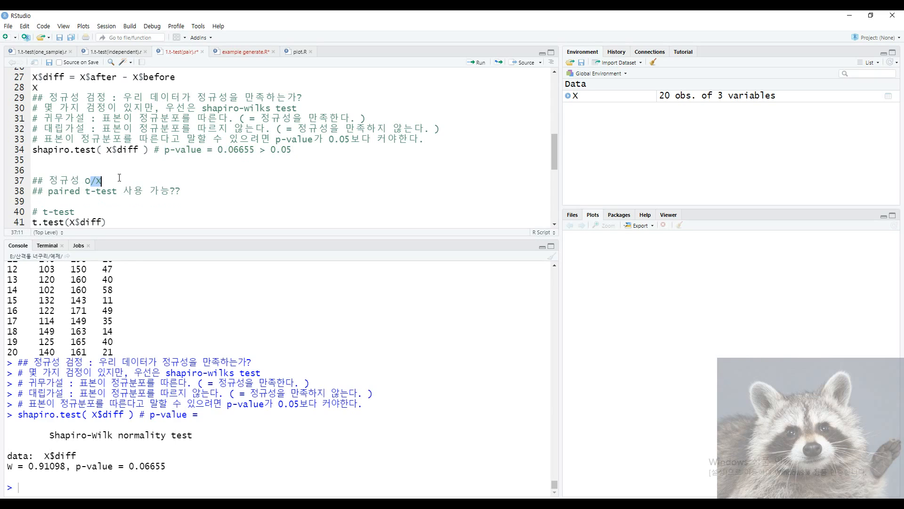
# Step: Change the ending of the paired t-test availability comment to read "사용 가능 !! (one-sample t-test)"
pyautogui.click(54, 194)
pyautogui.click(137, 198)
pyautogui.moveTo(55, 194); pyautogui.dragTo(190, 192)
pyautogui.press('BackSpace')
pyautogui.write('!! ->')
pyautogui.press('BackSpace')
pyautogui.press('BackSpace')
pyautogui.press('BackSpace')
pyautogui.write('( one')
pyautogui.press('BackSpace')
pyautogui.write('-sample t-test')
pyautogui.click(203, 191)
pyautogui.press('BackSpace')
# Step: Run the t.test(X$diff) line and check the test name and alternative hypothesis in its output
pyautogui.moveTo(287, 192); pyautogui.dragTo(196, 191)
pyautogui.click(202, 192)
pyautogui.moveTo(286, 192); pyautogui.dragTo(197, 192)
pyautogui.scroll(-3, 149, 194)
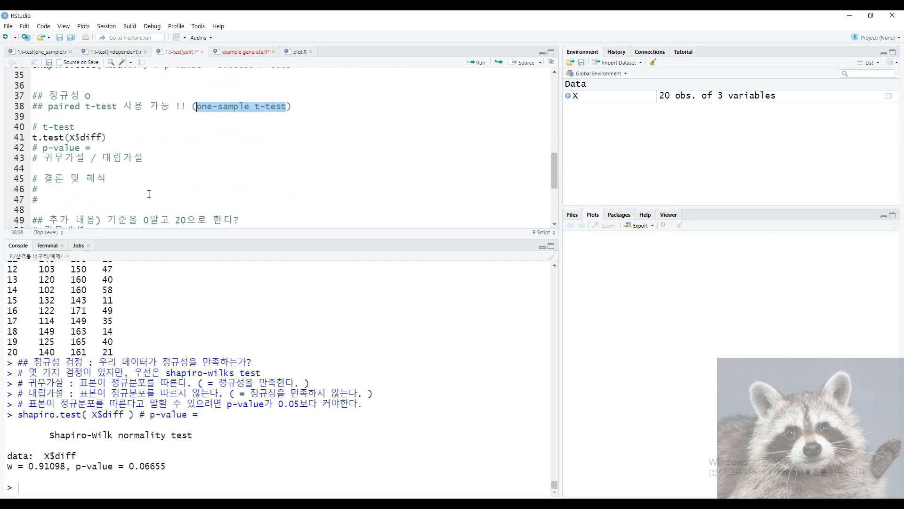
pyautogui.click(138, 136)
pyautogui.scroll(1, 134, 138)
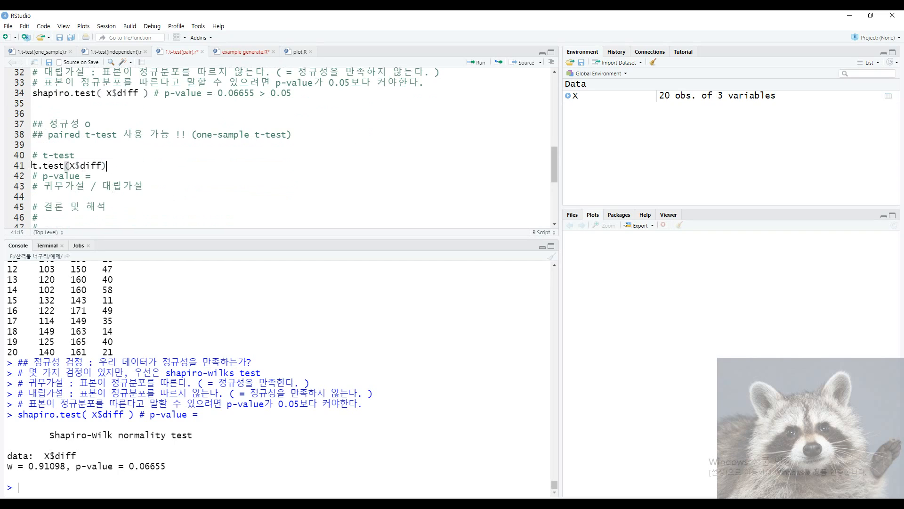
pyautogui.moveTo(108, 165); pyautogui.dragTo(32, 166)
pyautogui.click(114, 168)
pyautogui.hotkey('ctrl', 'Return')
pyautogui.moveTo(49, 374); pyautogui.dragTo(148, 382)
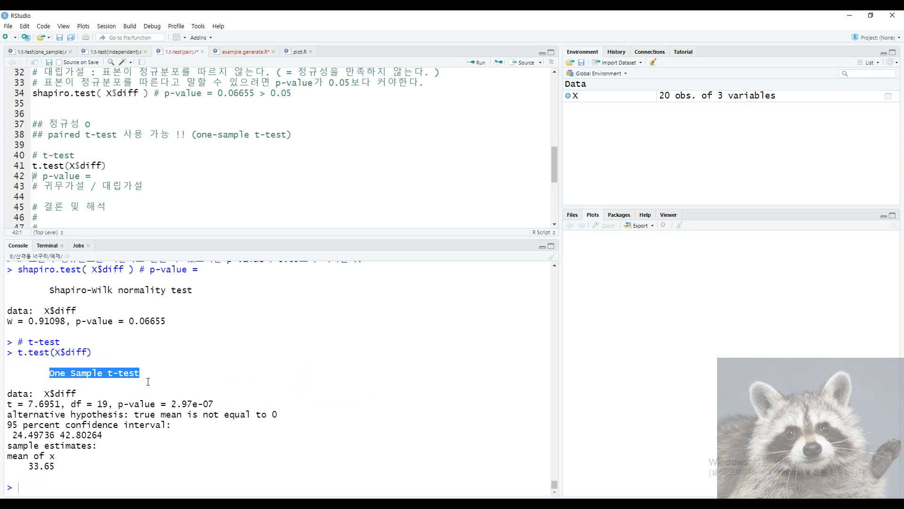
pyautogui.moveTo(8, 414); pyautogui.dragTo(173, 416)
pyautogui.click(138, 427)
pyautogui.click(161, 427)
pyautogui.moveTo(255, 415); pyautogui.dragTo(282, 415)
pyautogui.click(262, 417)
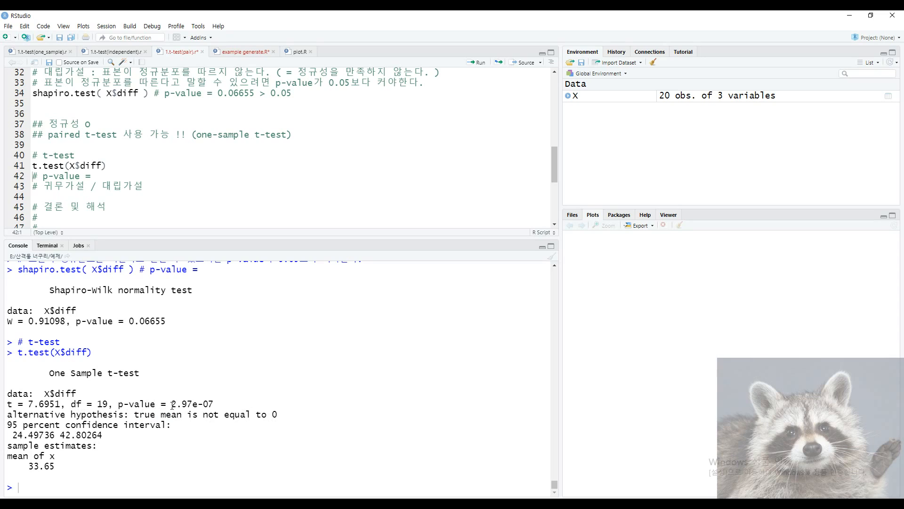
# Step: Copy the t-test's p-value from the console into the script comment, completing it as "p-value = 2.97e-07 < 0.05"
pyautogui.moveTo(172, 404); pyautogui.dragTo(226, 405)
pyautogui.hotkey('ctrl', 'c')
pyautogui.click(168, 177)
pyautogui.hotkey('ctrl', 'v')
pyautogui.write('<')
pyautogui.click(123, 177)
pyautogui.moveTo(117, 178)
pyautogui.mouseDown()
pyautogui.moveTo(142, 178)
pyautogui.moveTo(120, 179)
pyautogui.mouseUp()
pyautogui.click(127, 178)
pyautogui.click(142, 178)
pyautogui.click(208, 180)
pyautogui.write('0.05')
pyautogui.moveTo(154, 177); pyautogui.dragTo(175, 177)
pyautogui.click(175, 177)
# Step: Complete the hypothesis decision comment as "귀무가설 기각 / 대립가설 채택"
pyautogui.moveTo(43, 186); pyautogui.dragTo(123, 186)
pyautogui.click(90, 187)
pyautogui.write('기각')
pyautogui.press('End')
pyautogui.write('채택')
pyautogui.moveTo(121, 184); pyautogui.dragTo(197, 186)
pyautogui.click(198, 186)
# Step: Copy the example's alternative hypothesis, "심리 치료 전/후의 점수 차이의 평균은 0이 아니다.", into the first comment line under 결론 및 해석
pyautogui.scroll(4, 212, 201)
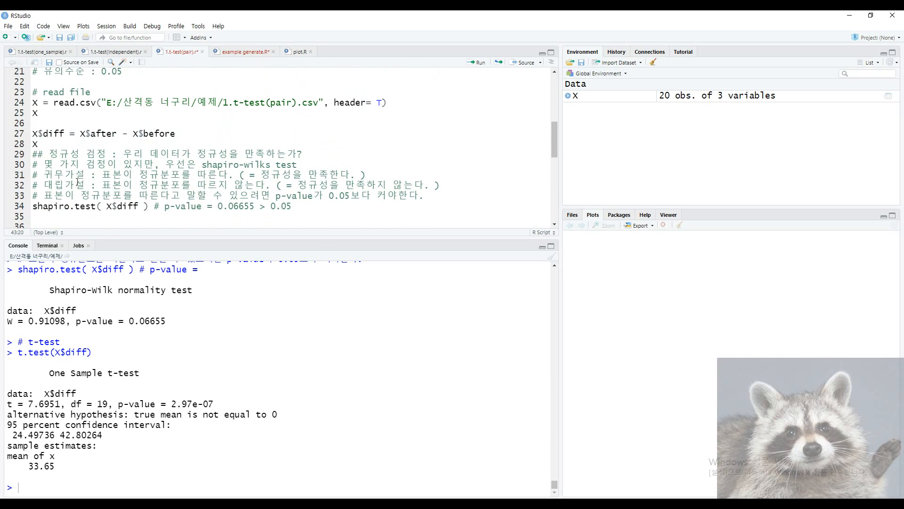
pyautogui.scroll(4, 78, 181)
pyautogui.moveTo(102, 173); pyautogui.dragTo(356, 174)
pyautogui.click(111, 205)
pyautogui.scroll(-8, 110, 208)
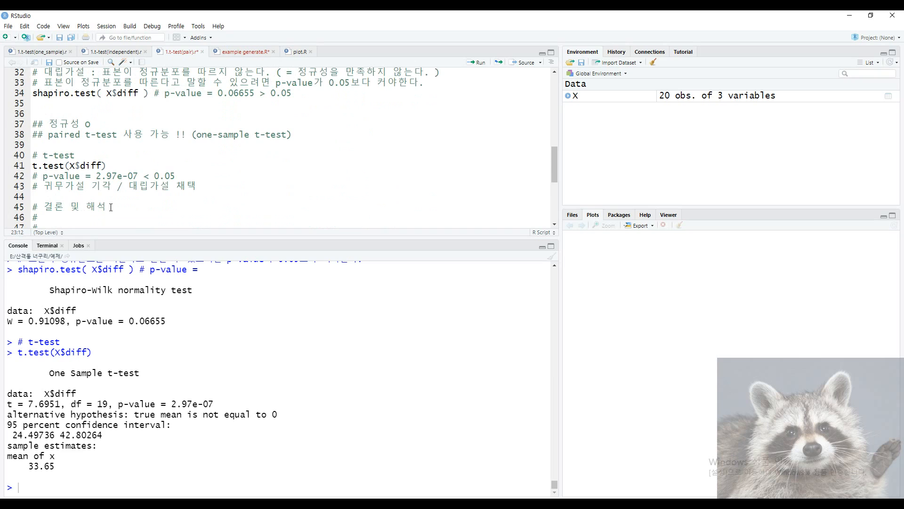
pyautogui.scroll(-2, 110, 207)
pyautogui.click(168, 165)
pyautogui.hotkey('ctrl', 'v')
# Step: Insert two blank lines between the conclusion comments and the 추가 내용 section
pyautogui.scroll(1, 169, 208)
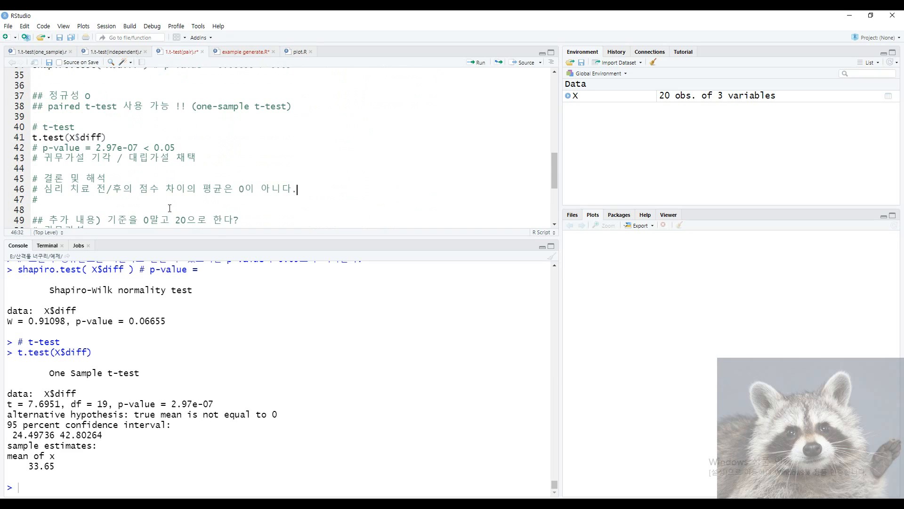
pyautogui.click(113, 212)
pyautogui.press('Return')
pyautogui.press('Return')
pyautogui.moveTo(46, 153); pyautogui.dragTo(303, 162)
pyautogui.click(282, 163)
pyautogui.scroll(1, 95, 183)
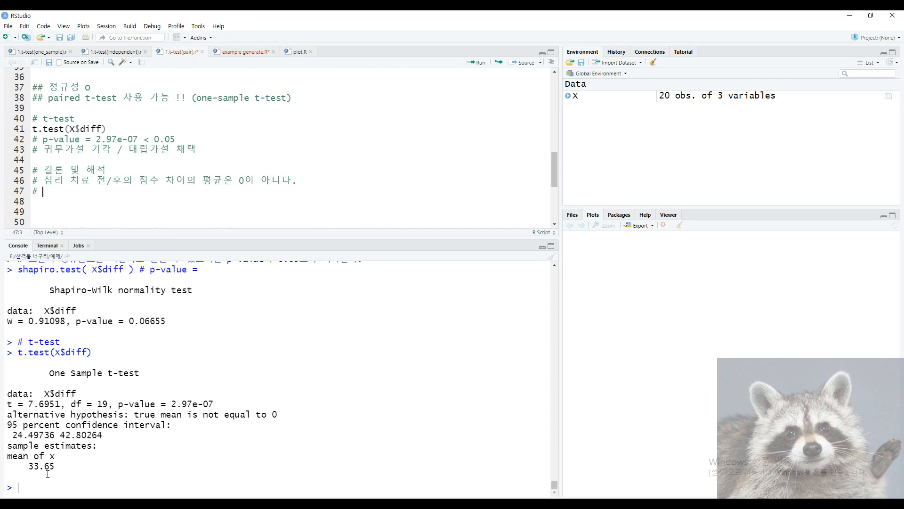
# Step: Compare the estimated mean in the t-test output with the X$after - X$before formula to determine the direction of the difference
pyautogui.moveTo(27, 470); pyautogui.dragTo(59, 470)
pyautogui.click(63, 469)
pyautogui.click(82, 471)
pyautogui.click(136, 215)
pyautogui.scroll(3, 118, 198)
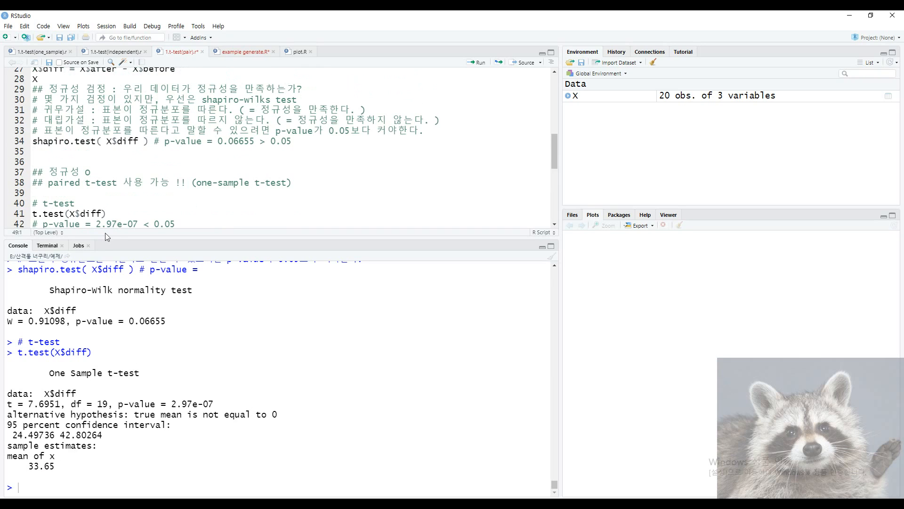
pyautogui.scroll(2, 98, 168)
pyautogui.moveTo(80, 125); pyautogui.dragTo(183, 126)
pyautogui.click(138, 125)
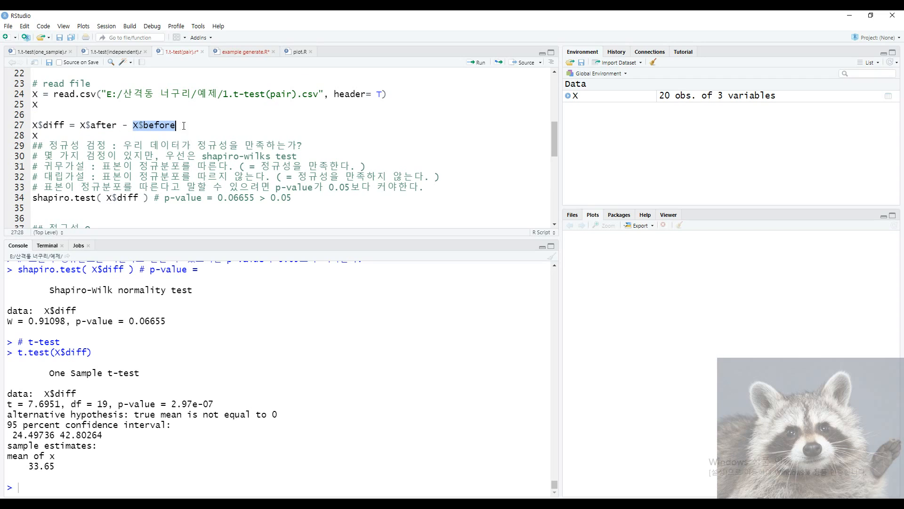
pyautogui.moveTo(81, 125); pyautogui.dragTo(175, 125)
pyautogui.click(120, 136)
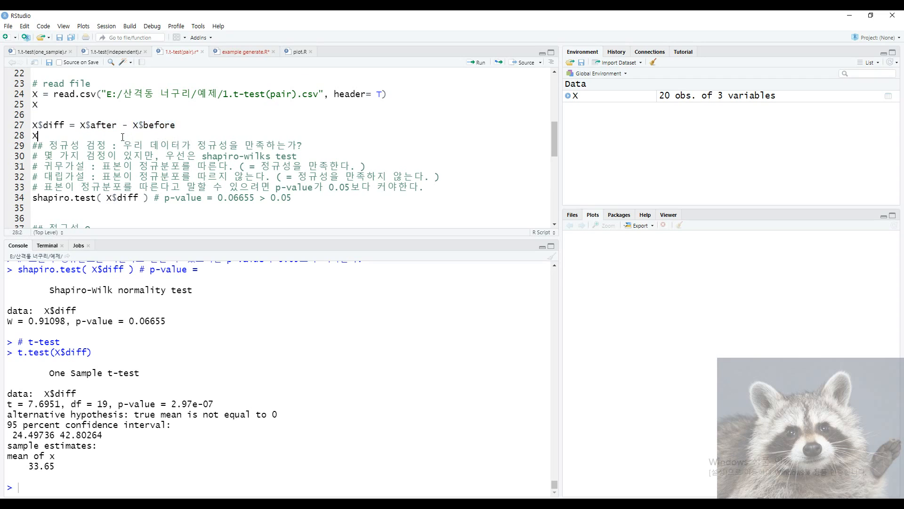
pyautogui.moveTo(28, 467); pyautogui.dragTo(61, 466)
pyautogui.click(28, 467)
pyautogui.click(88, 138)
pyautogui.moveTo(80, 125); pyautogui.dragTo(108, 125)
pyautogui.click(116, 133)
pyautogui.scroll(-3, 103, 183)
pyautogui.scroll(3, 100, 199)
pyautogui.moveTo(80, 125); pyautogui.dragTo(118, 125)
pyautogui.click(118, 135)
pyautogui.scroll(-6, 142, 194)
pyautogui.scroll(1, 143, 193)
# Step: Write the interpretation "-> 새로운 심리 치료 후에 우울증 검사 점수가 증가했다." on the second conclusion comment line
pyautogui.click(92, 166)
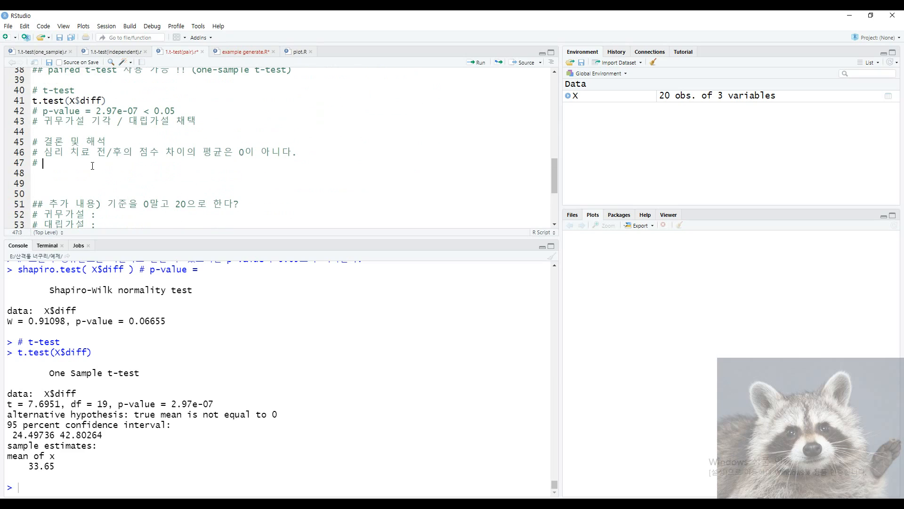
pyautogui.write('0')
pyautogui.press('BackSpace')
pyautogui.write('-> 심')
pyautogui.write('리 치료 후에')
pyautogui.press('BackSpace')
pyautogui.press('BackSpace')
pyautogui.press('BackSpace')
pyautogui.press('BackSpace')
pyautogui.press('BackSpace')
pyautogui.press('BackSpace')
pyautogui.press('BackSpace')
pyautogui.press('BackSpace')
pyautogui.write('새로운 ㅅ심리 치료 후')
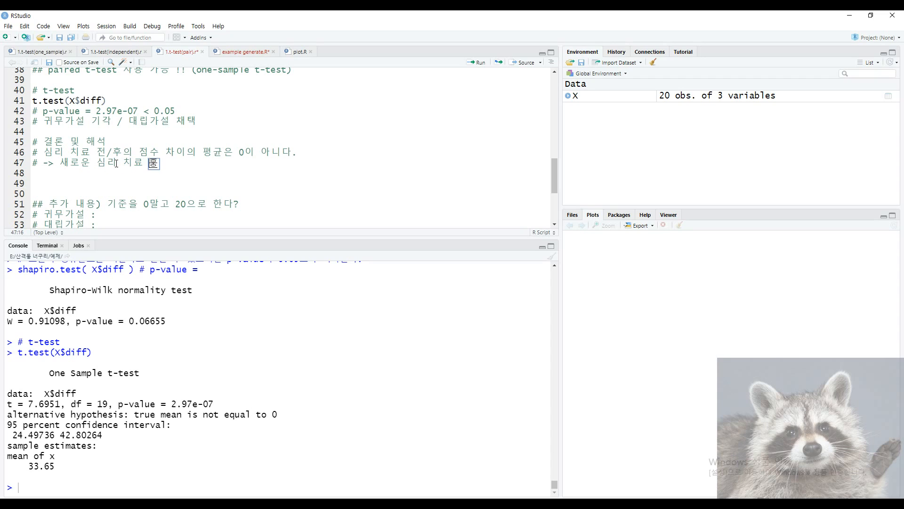
pyautogui.write('에 우울증 검사 저')
pyautogui.write('가 ')
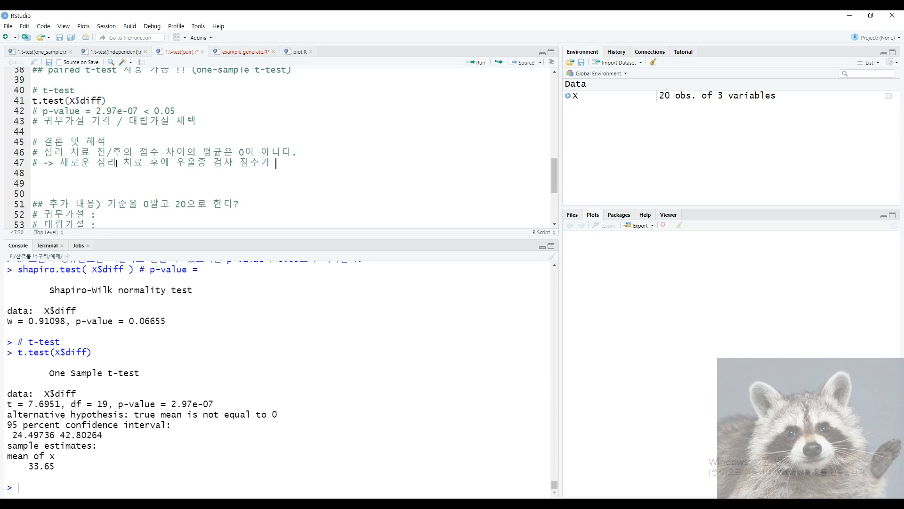
pyautogui.write('증가했다.')
# Step: Write a third conclusion comment line: "# -> 새로운 심리 치료법은 우울증을 개선시키는데에 효과가 있다."
pyautogui.press('Return')
pyautogui.write('# 0>')
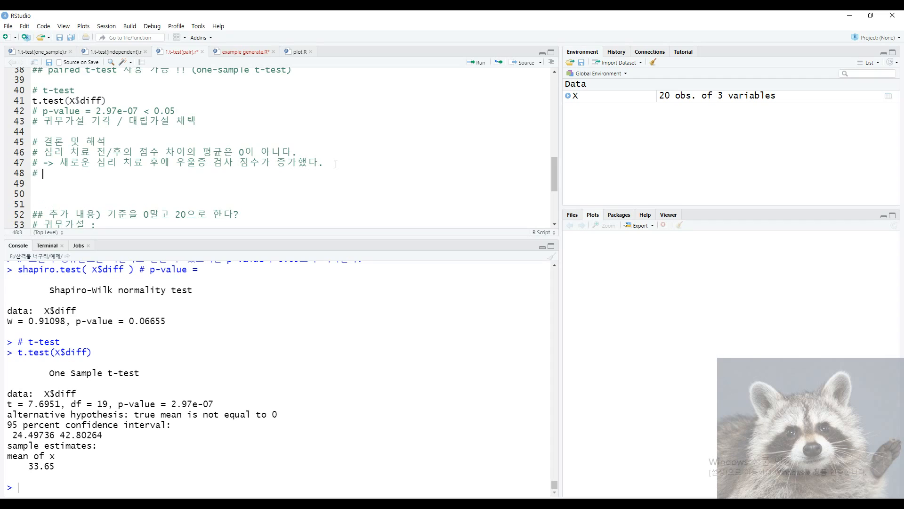
pyautogui.press('BackSpace')
pyautogui.press('BackSpace')
pyautogui.write('->')
pyautogui.write('새로운 심리 치료법ㅇ')
pyautogui.write('은 우울즈')
pyautogui.write('ㅇ을 개선시긴')
pyautogui.write('키는데에 효과가')
pyautogui.write(' 있다.')
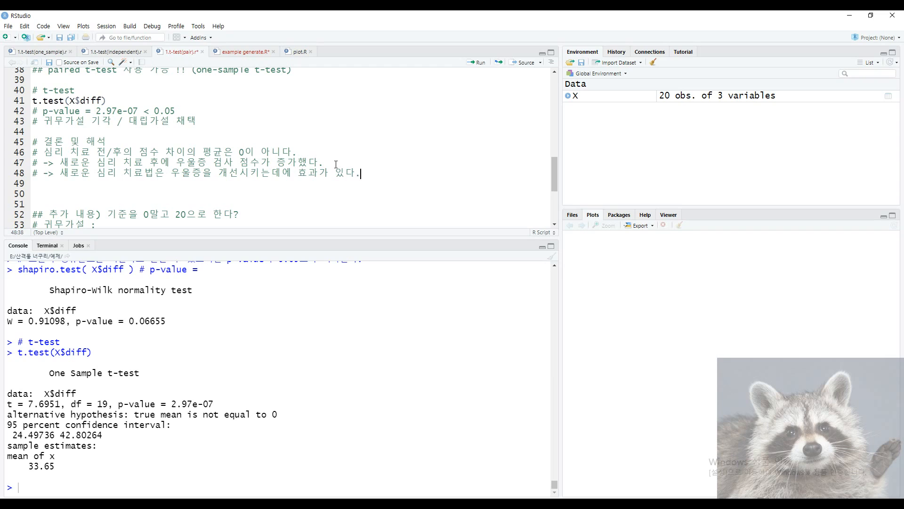
# Step: Remove one blank line between the conclusion comments and the 추가 내용 section
pyautogui.moveTo(43, 174); pyautogui.dragTo(382, 178)
pyautogui.click(382, 178)
pyautogui.click(34, 174)
pyautogui.click(384, 178)
pyautogui.moveTo(33, 141); pyautogui.dragTo(403, 196)
pyautogui.click(33, 184)
pyautogui.press('BackSpace')
# Step: Examine the 추가 내용 heading about using 20 instead of 0 and the t-test code beneath it
pyautogui.moveTo(51, 202); pyautogui.dragTo(256, 204)
pyautogui.click(118, 210)
pyautogui.click(256, 203)
pyautogui.moveTo(108, 209); pyautogui.dragTo(276, 204)
pyautogui.click(284, 207)
pyautogui.scroll(-2, 283, 208)
pyautogui.click(124, 160)
pyautogui.scroll(1, 124, 210)
# Step: Copy the general null hypothesis from the script's beginning into the 추가 내용 귀무가설 line, changed to "전과 후의 차이의 평균는 20이다."
pyautogui.scroll(3, 124, 210)
pyautogui.scroll(-3, 124, 210)
pyautogui.scroll(6, 153, 200)
pyautogui.scroll(4, 152, 200)
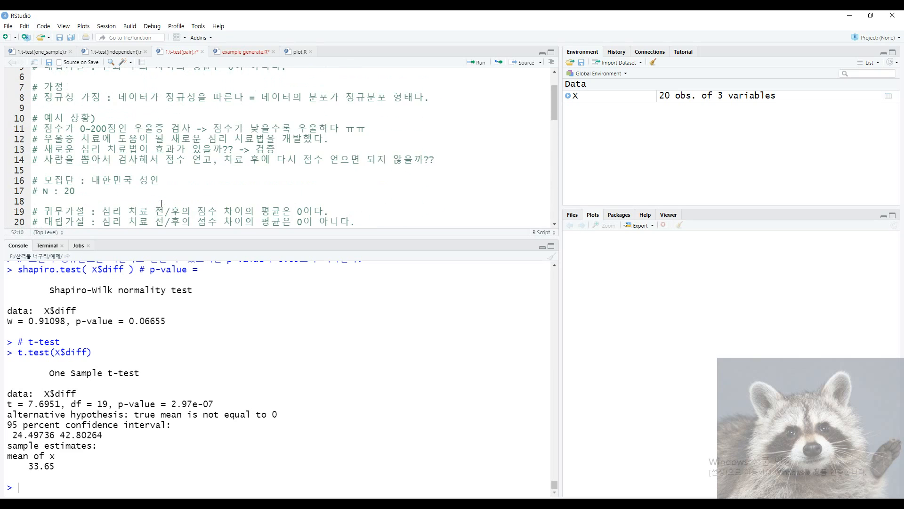
pyautogui.moveTo(100, 102); pyautogui.dragTo(283, 108)
pyautogui.hotkey('ctrl', 'c')
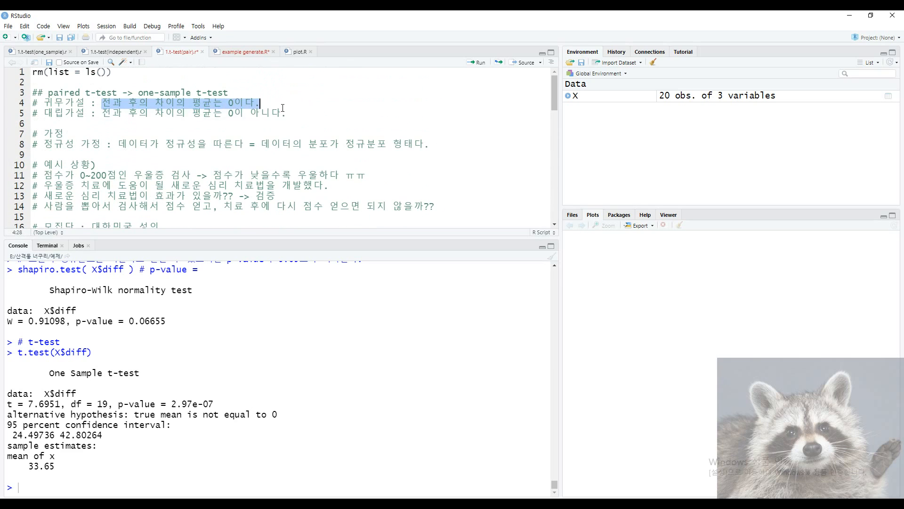
pyautogui.click(233, 142)
pyautogui.scroll(-15, 138, 206)
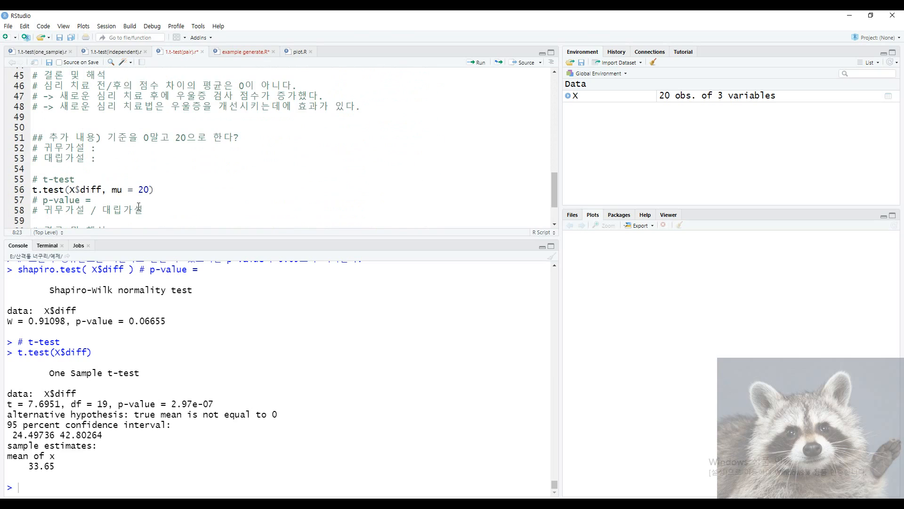
pyautogui.scroll(3, 138, 206)
pyautogui.click(194, 172)
pyautogui.hotkey('ctrl', 'v')
pyautogui.click(230, 173)
pyautogui.write('2')
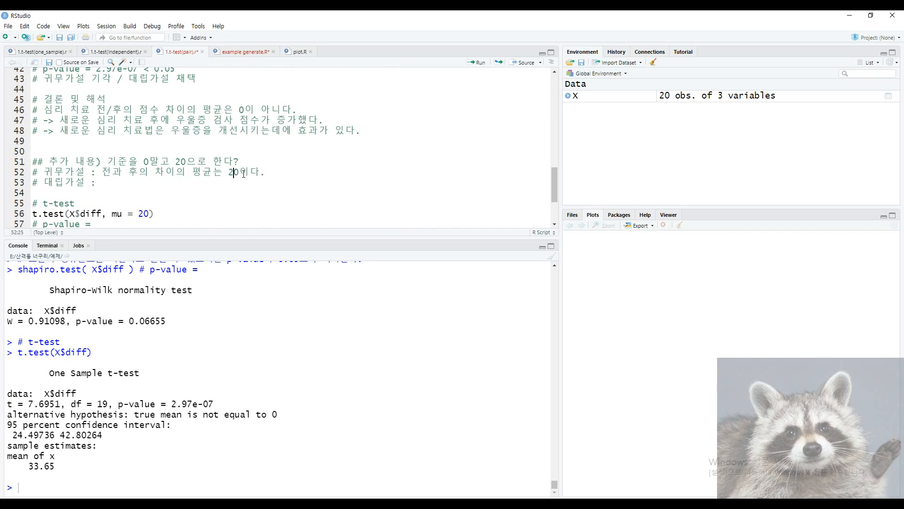
# Step: Fill the 대립가설 line of the 추가 내용 section with "전과 후의 차이의 평균는 20이 아니다."
pyautogui.hotkey('ctrl', 'v')
pyautogui.click(232, 183)
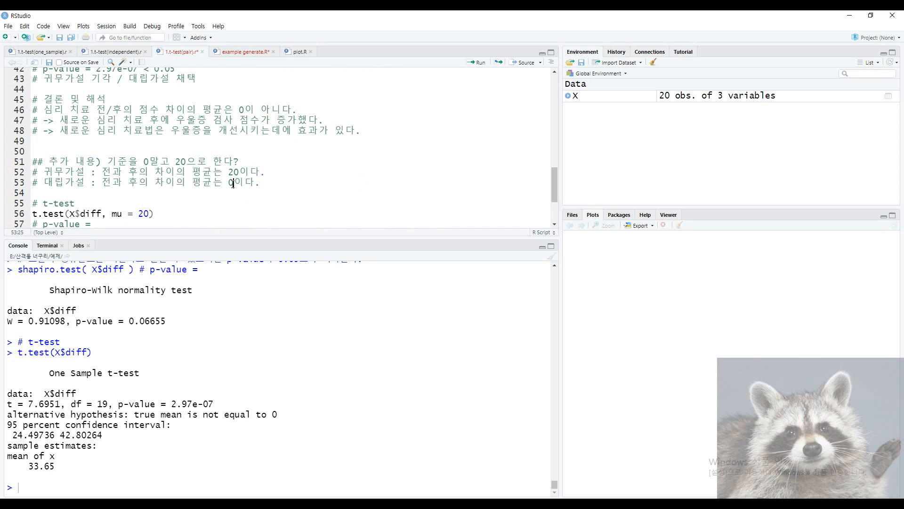
pyautogui.write('2')
pyautogui.press('Right')
pyautogui.write('아니다.')
pyautogui.moveTo(275, 186); pyautogui.dragTo(32, 172)
pyautogui.click(108, 188)
pyautogui.moveTo(105, 172); pyautogui.dragTo(293, 182)
pyautogui.click(292, 181)
# Step: Insert a comment line above the 추가 내용 hypotheses starting "# 만약에, 기존 치료법이 있는데....", followed by a blank line
pyautogui.press('Return')
pyautogui.press('Return')
pyautogui.press('Up')
pyautogui.write('# 만약ㅇ')
pyautogui.write('에, 어떤 치료법이 이')
pyautogui.write('있는데,')
pyautogui.press('BackSpace')
pyautogui.press('BackSpace')
pyautogui.press('BackSpace')
pyautogui.press('BackSpace')
pyautogui.press('BackSpace')
pyautogui.press('BackSpace')
pyautogui.press('BackSpace')
pyautogui.press('BackSpace')
pyautogui.press('BackSpace')
pyautogui.press('BackSpace')
pyautogui.press('BackSpace')
pyautogui.press('BackSpace')
pyautogui.write('기존 치료법이 있는데.... ㅇ')
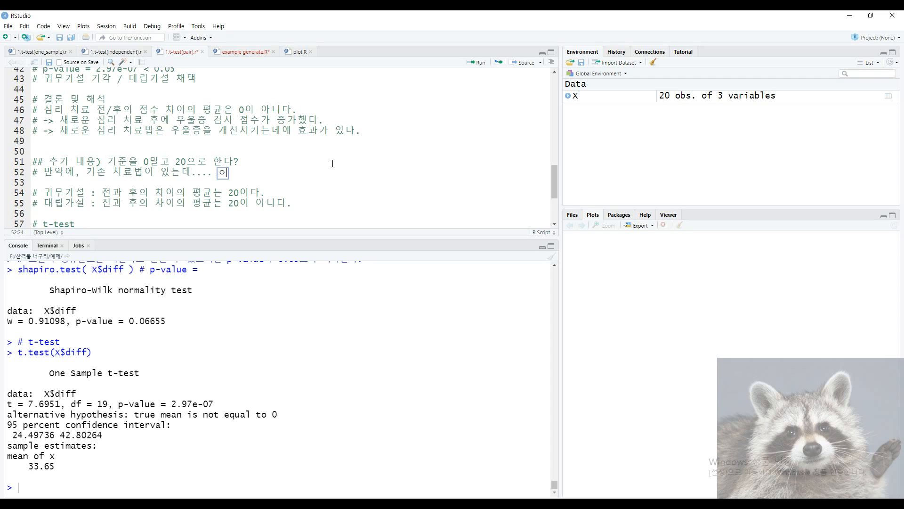
# Step: Complete the existing-therapy comment with "애는 치료를 받으면 우울증 검사 점수가 10점 오른다."
pyautogui.write('애는 ')
pyautogui.write('점수가 10')
pyautogui.write('점 오른다.')
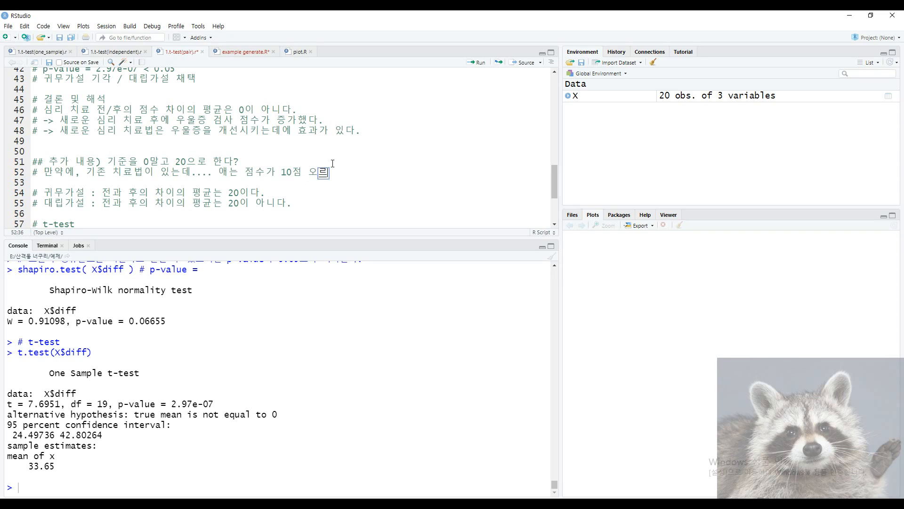
pyautogui.press('Right')
pyautogui.write('치료를 받으면 ')
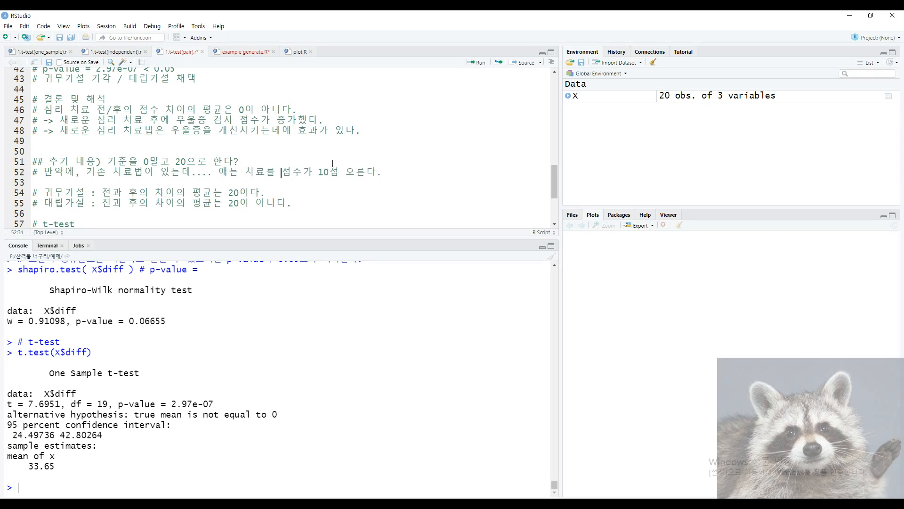
pyautogui.write('우울증 ')
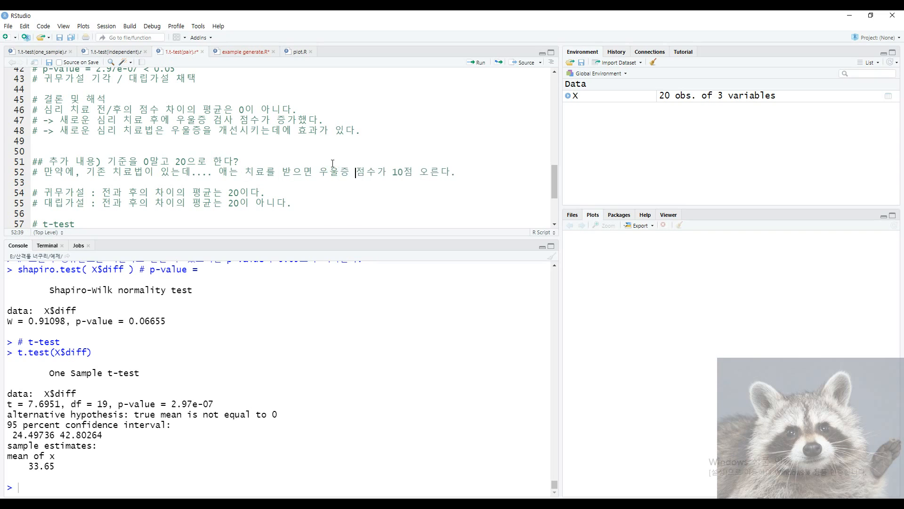
pyautogui.write('검사')
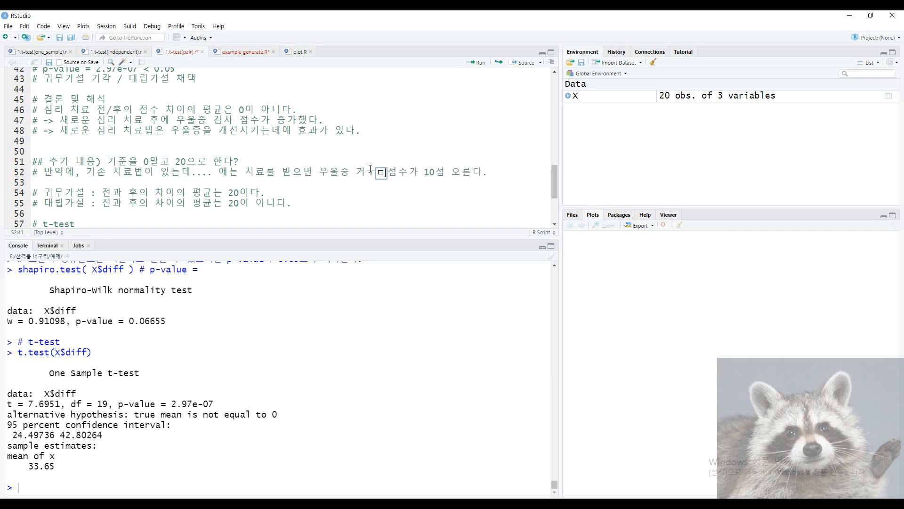
# Step: Reread the comment describing the existing therapy's effect on the depression test score
pyautogui.moveTo(510, 171); pyautogui.dragTo(31, 172)
pyautogui.click(108, 186)
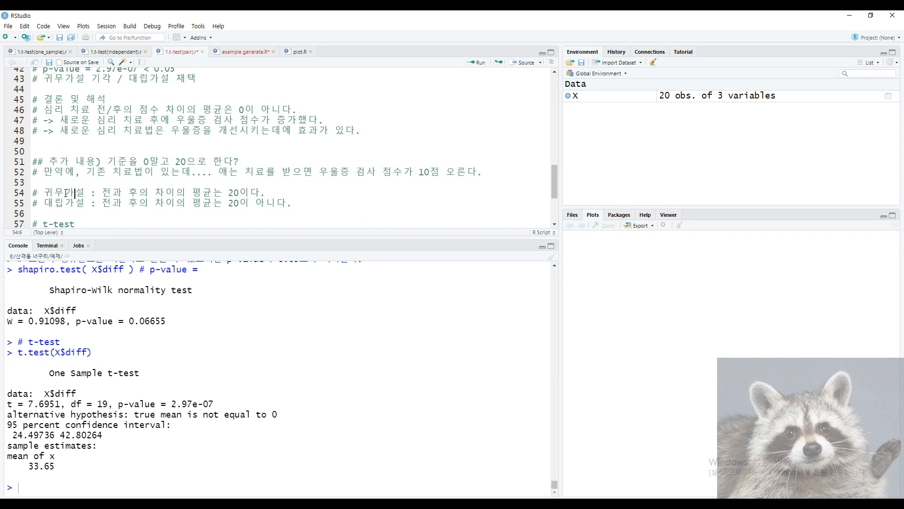
pyautogui.moveTo(43, 173); pyautogui.dragTo(203, 174)
pyautogui.click(496, 177)
pyautogui.click(50, 179)
pyautogui.moveTo(86, 172); pyautogui.dragTo(490, 175)
pyautogui.click(497, 177)
# Step: Start another comment line, "# 새로운 치료법", below the existing-therapy comment
pyautogui.click(138, 184)
pyautogui.press('Return')
pyautogui.press('Up')
pyautogui.write('# 새로운 ')
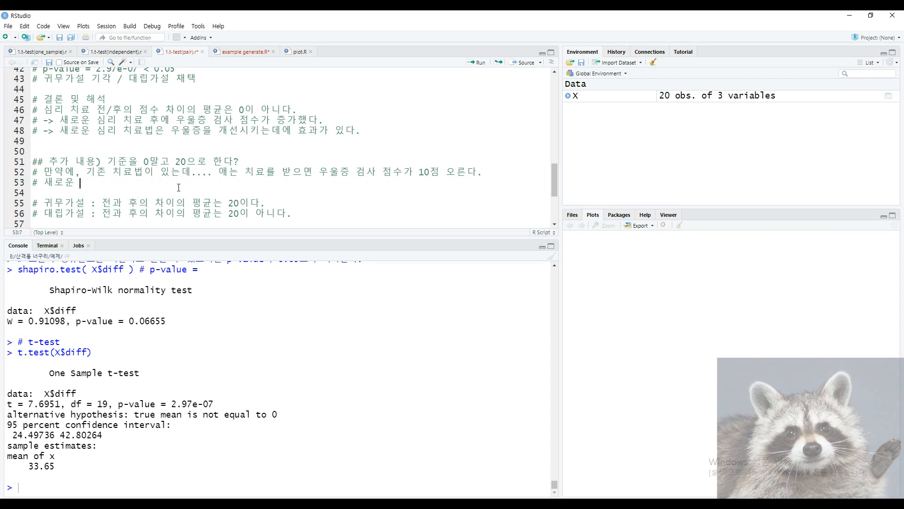
pyautogui.write('치료법')
# Step: Add the comment "# -> 만약 여기서, 유의하다고 나오면 기존 치료법 보다 더 효과가 좋다." between the hypotheses and the t-test
pyautogui.moveTo(113, 204); pyautogui.dragTo(32, 203)
pyautogui.click(319, 215)
pyautogui.press('Up')
pyautogui.scroll(-2, 133, 179)
pyautogui.moveTo(301, 158); pyautogui.dragTo(76, 162)
pyautogui.click(285, 182)
pyautogui.click(100, 170)
pyautogui.press('Return')
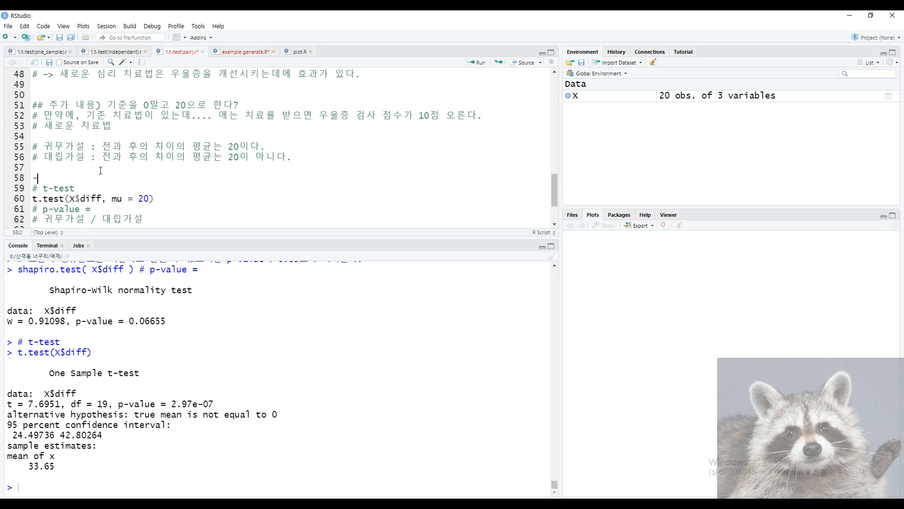
pyautogui.write('# -> 만약 여기서')
pyautogui.write('유의하다고 나오면')
pyautogui.write(' 기존 치료법 보대')
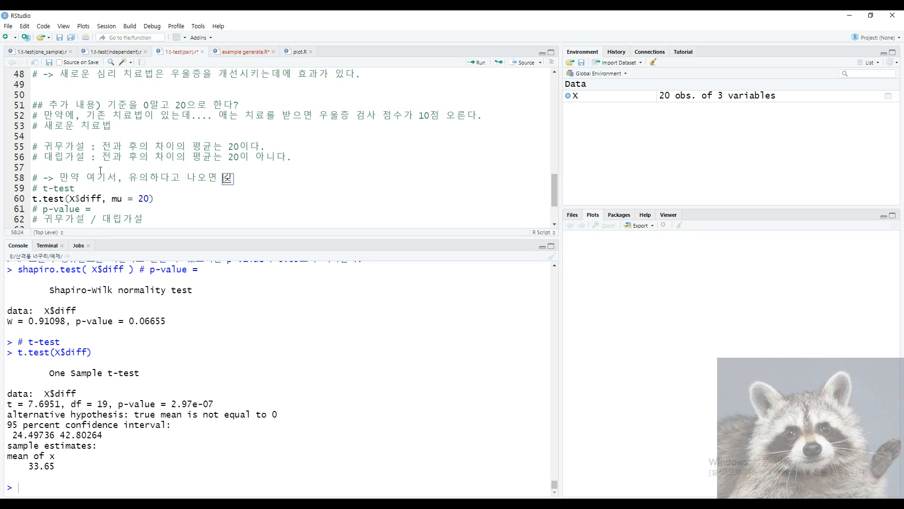
pyautogui.press('BackSpace')
pyautogui.write('다 더 효과가 좋다.')
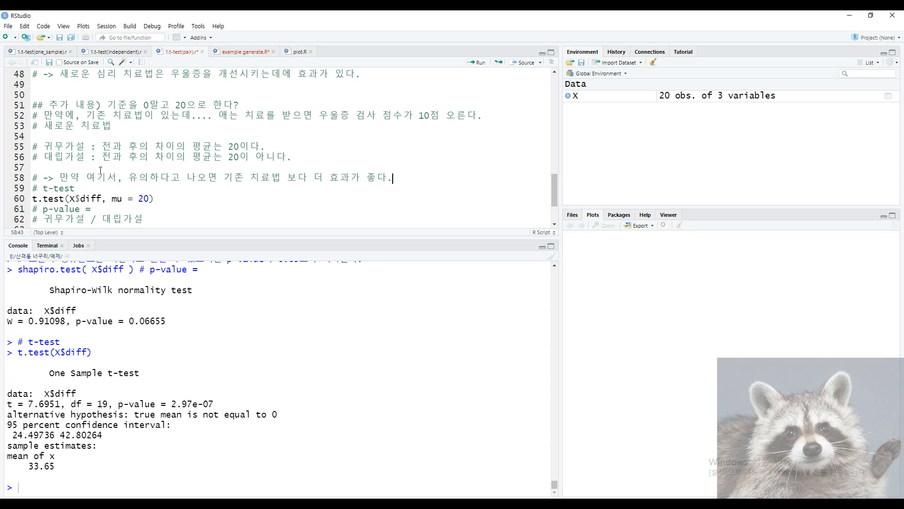
# Step: Review the significance comment together with the 새로운 치료법 line
pyautogui.moveTo(314, 180); pyautogui.dragTo(416, 182)
pyautogui.click(63, 179)
pyautogui.click(416, 181)
pyautogui.moveTo(43, 179); pyautogui.dragTo(392, 179)
pyautogui.click(189, 166)
pyautogui.moveTo(38, 127); pyautogui.dragTo(160, 131)
pyautogui.moveTo(119, 127); pyautogui.dragTo(43, 127)
pyautogui.click(167, 136)
pyautogui.click(146, 131)
pyautogui.moveTo(139, 129); pyautogui.dragTo(26, 128)
# Step: Extend the 새로운 치료법 comment with "결과랑 기존 치료법 결과를 비교하지 않을까 싶지만,,,,"
pyautogui.click(179, 124)
pyautogui.write('결과랑, ')
pyautogui.write('기존 치료법 결괄')
pyautogui.write('를 비교')
pyautogui.write('하지 않을까 싶지만,,,')
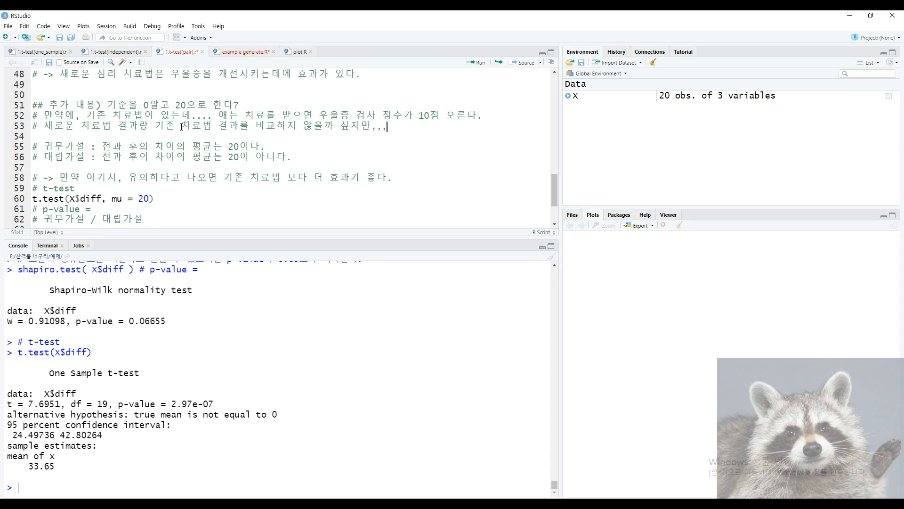
pyautogui.write(',')
# Step: Add the comment line "# t-test에 대한 이해를 위해서" below the therapy comparison comment
pyautogui.press('Return')
pyautogui.write('# t-test에 대한 이야')
pyautogui.write('를 위해서')
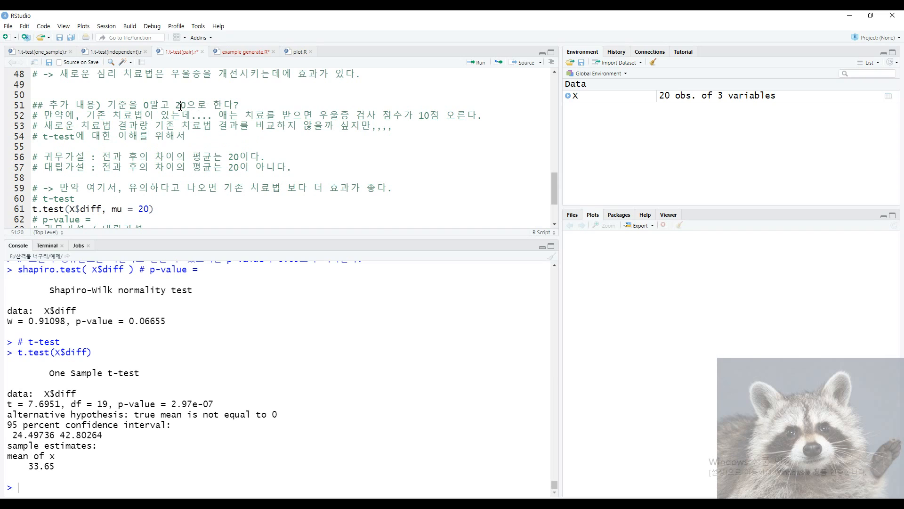
# Step: Examine the 추가 내용 heading, the therapy comparison comments and the significance comment
pyautogui.moveTo(239, 104); pyautogui.dragTo(87, 105)
pyautogui.click(162, 115)
pyautogui.moveTo(216, 141); pyautogui.dragTo(33, 148)
pyautogui.click(78, 137)
pyautogui.moveTo(75, 198); pyautogui.dragTo(422, 190)
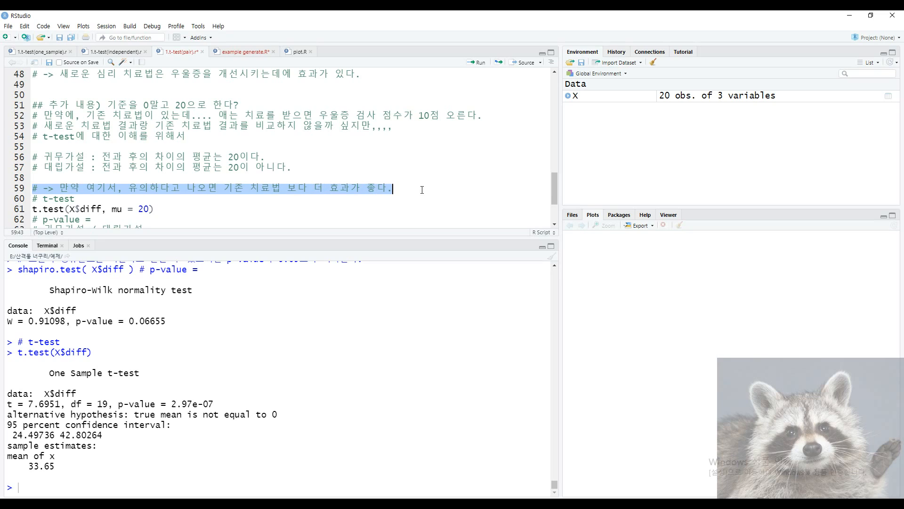
pyautogui.click(410, 190)
pyautogui.moveTo(189, 137); pyautogui.dragTo(413, 130)
pyautogui.click(42, 146)
pyautogui.click(437, 130)
pyautogui.click(437, 133)
pyautogui.click(46, 122)
pyautogui.click(413, 131)
pyautogui.moveTo(393, 126); pyautogui.dragTo(32, 115)
pyautogui.click(238, 134)
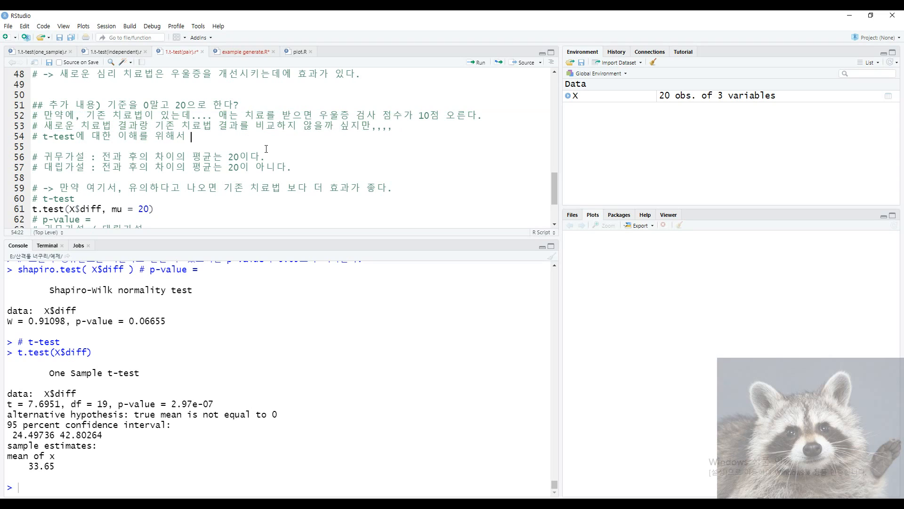
pyautogui.moveTo(193, 137); pyautogui.dragTo(138, 137)
pyautogui.click(88, 137)
pyautogui.moveTo(38, 137); pyautogui.dragTo(33, 117)
# Step: Delete the "t-test에 대한 이해를 위해서" comment and the "-> 만약 여기서" significance comment
pyautogui.moveTo(195, 138); pyautogui.dragTo(33, 136)
pyautogui.press('BackSpace')
pyautogui.press('BackSpace')
pyautogui.moveTo(404, 178); pyautogui.dragTo(100, 189)
pyautogui.press('BackSpace')
pyautogui.press('BackSpace')
pyautogui.click(101, 189)
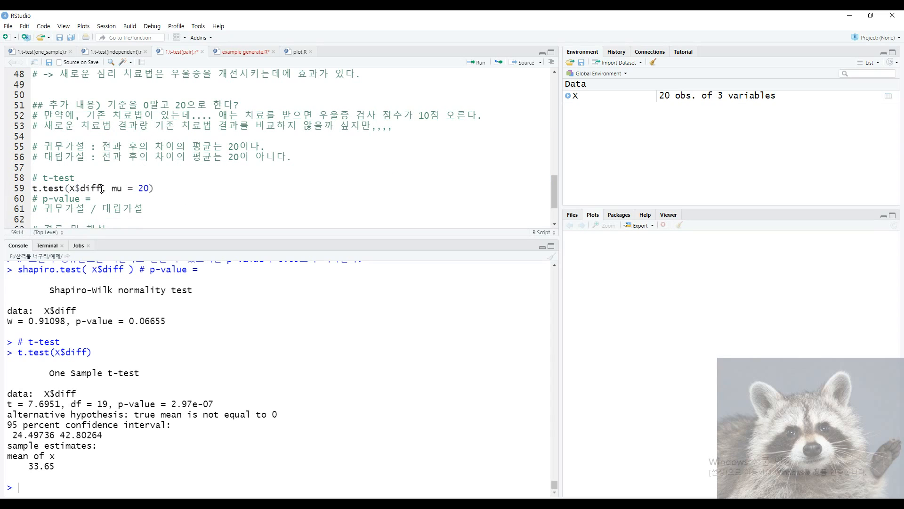
# Step: Examine the t.test(X$diff, mu = 20) line alongside the one-sample t-test script
pyautogui.moveTo(118, 189); pyautogui.dragTo(33, 190)
pyautogui.click(168, 190)
pyautogui.click(185, 191)
pyautogui.scroll(15, 111, 74)
pyautogui.click(117, 155)
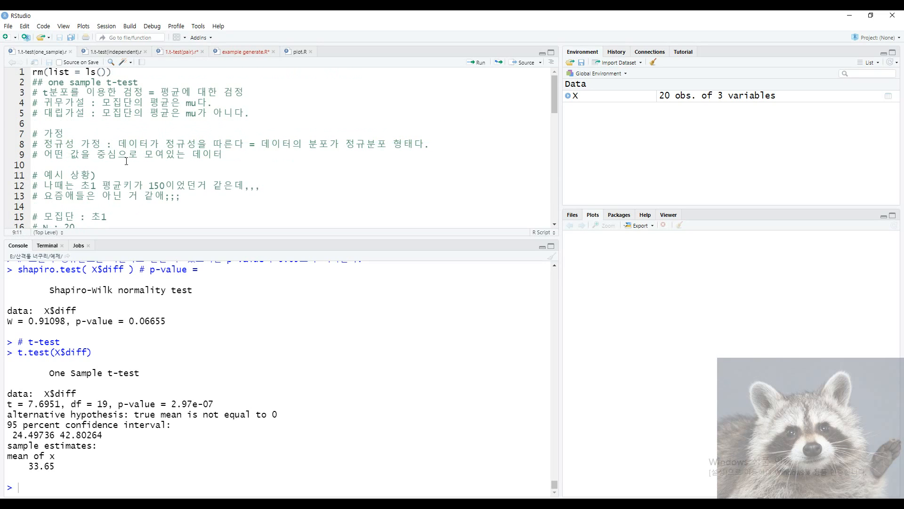
pyautogui.hotkey('ctrl', 'F9')
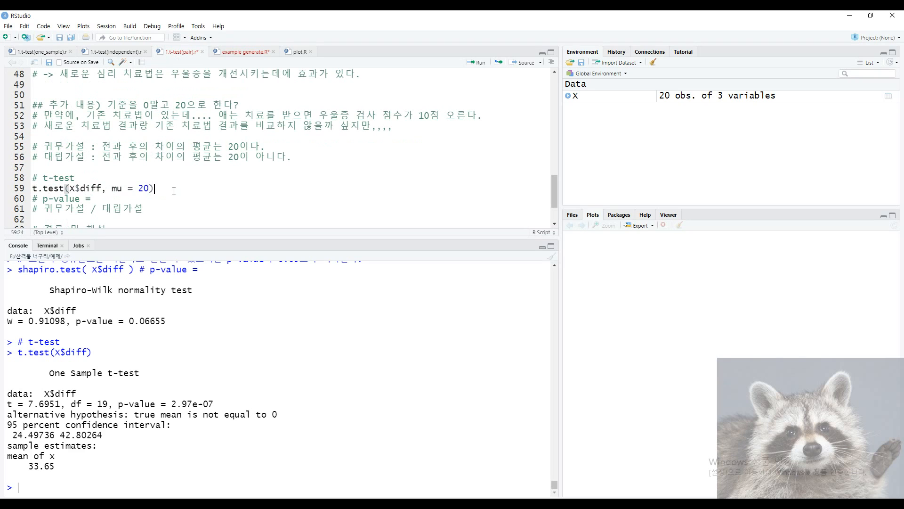
# Step: Run t.test(X$diff, mu = 20) and record 0.005619 in the p-value comment
pyautogui.hotkey('ctrl', 'Return')
pyautogui.moveTo(171, 404); pyautogui.dragTo(215, 404)
pyautogui.hotkey('ctrl', 'c')
pyautogui.click(155, 190)
pyautogui.hotkey('ctrl', 'v')
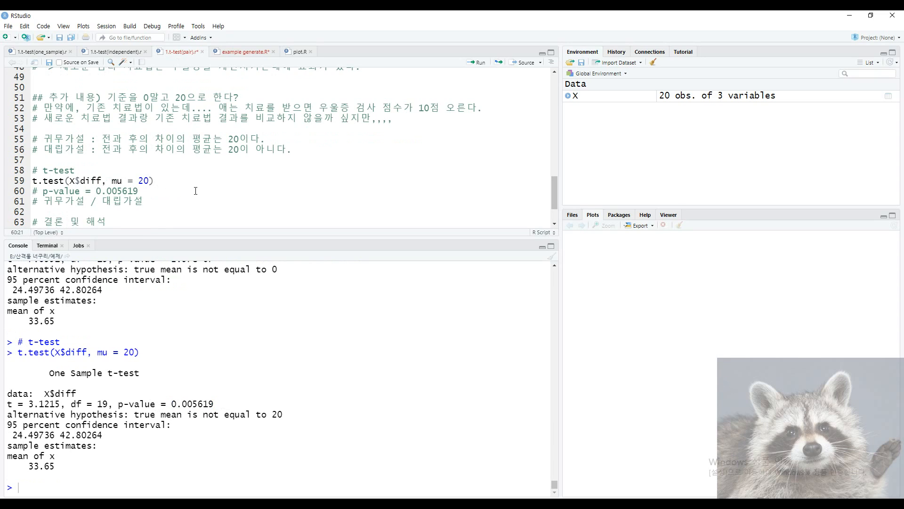
# Step: Complete the decision comment for the mu = 20 test as "귀무가설 기각 / 대립가설 채택"
pyautogui.click(92, 201)
pyautogui.write('기각 ')
pyautogui.write('채택')
pyautogui.press('Up')
pyautogui.moveTo(101, 149); pyautogui.dragTo(319, 150)
pyautogui.click(244, 191)
pyautogui.scroll(-1, 235, 191)
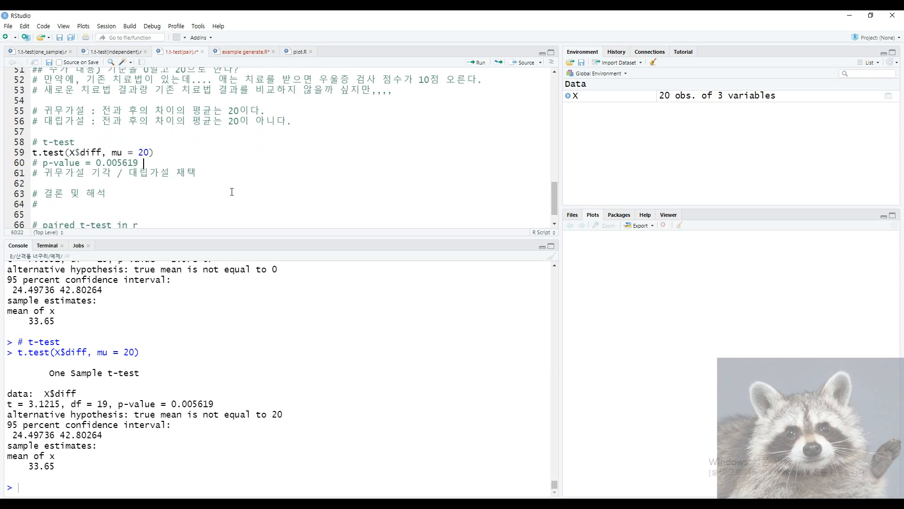
# Step: Fill the mu = 20 conclusion with "전과 후의 차이의 평균은 20이 아니다." and "-> 새로운 심리 치료 후에 우울증 검사 점수가 증가했다."
pyautogui.click(141, 204)
pyautogui.hotkey('ctrl', 'v')
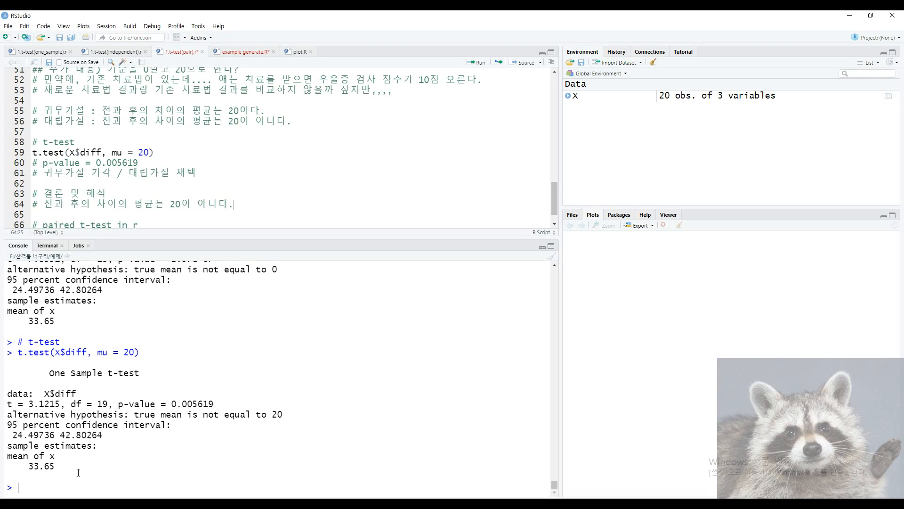
pyautogui.click(264, 211)
pyautogui.write('#')
pyautogui.scroll(3, 242, 200)
pyautogui.moveTo(44, 109); pyautogui.dragTo(325, 113)
pyautogui.click(219, 188)
pyautogui.scroll(-3, 219, 190)
pyautogui.click(76, 213)
pyautogui.hotkey('ctrl', 'v')
pyautogui.press('Return')
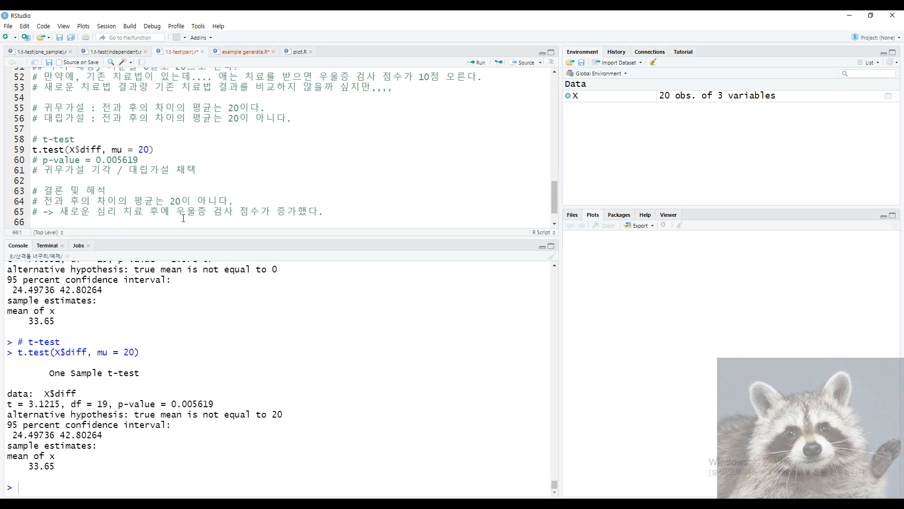
# Step: Insert "20점 이상" before "증가했다" in the mu = 20 interpretation comment
pyautogui.click(272, 212)
pyautogui.write('20점 이상')
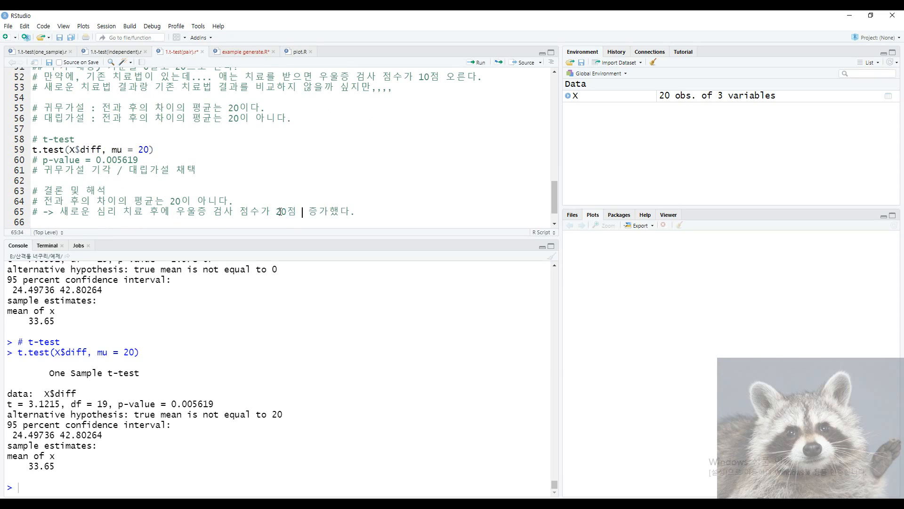
pyautogui.click(401, 213)
pyautogui.moveTo(398, 212); pyautogui.dragTo(48, 212)
pyautogui.click(165, 227)
pyautogui.moveTo(396, 204); pyautogui.dragTo(416, 188)
pyautogui.click(393, 214)
pyautogui.click(72, 222)
pyautogui.scroll(-1, 43, 215)
# Step: Duplicate the "20점 이상 증가했다" interpretation comment below it, separated by a blank line
pyautogui.click(384, 183)
pyautogui.click(382, 177)
pyautogui.hotkey('shift', 'Home')
pyautogui.scroll(2, 382, 178)
pyautogui.scroll(-2, 382, 178)
pyautogui.click(396, 181)
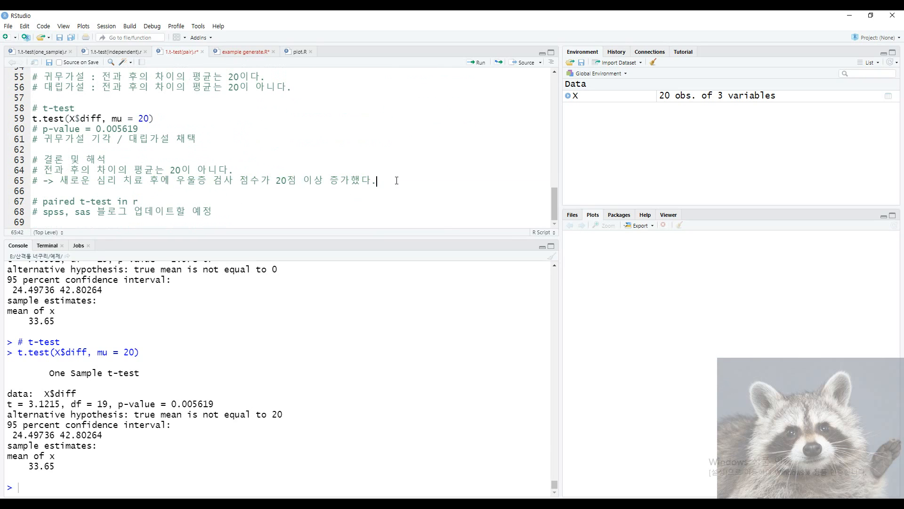
pyautogui.press('Return')
pyautogui.press('Return')
pyautogui.hotkey('ctrl', 'v')
pyautogui.press('Down')
pyautogui.press('Down')
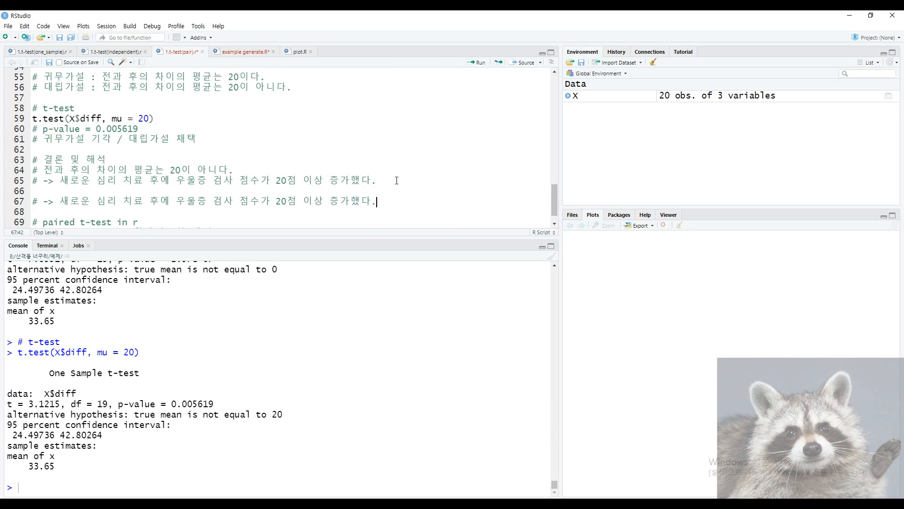
# Step: Reword the start of the duplicated comment to "새로운 심리 치료가 기존 심리치료보다"
pyautogui.press('Up')
pyautogui.press('Up')
pyautogui.press('Right')
pyautogui.press('Right')
pyautogui.press('Right')
pyautogui.press('Right')
pyautogui.press('Right')
pyautogui.press('Right')
pyautogui.press('Right')
pyautogui.press('Right')
pyautogui.press('Right')
pyautogui.press('Right')
pyautogui.press('Right')
pyautogui.press('Right')
pyautogui.press('BackSpace')
pyautogui.press('BackSpace')
pyautogui.press('BackSpace')
pyautogui.write('가 기존 심리치료보다')
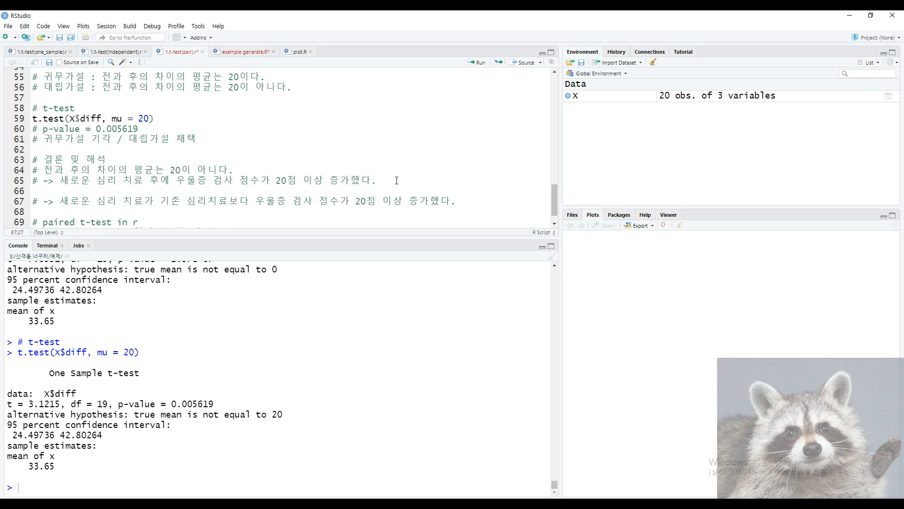
# Step: Reword the rest of the duplicated comment to "우울증 검사 점수를 10점 이상 더 증가했다."
pyautogui.hotkey('shift', 'Right')
pyautogui.hotkey('shift', 'Right')
pyautogui.hotkey('shift', 'Right')
pyautogui.hotkey('shift', 'Right')
pyautogui.hotkey('shift', 'Right')
pyautogui.hotkey('shift', 'Right')
pyautogui.hotkey('shift', 'Right')
pyautogui.hotkey('shift', 'Right')
pyautogui.hotkey('shift', 'Right')
pyautogui.hotkey('shift', 'Right')
pyautogui.hotkey('shift', 'Right')
pyautogui.hotkey('shift', 'Right')
pyautogui.hotkey('shift', 'Right')
pyautogui.hotkey('shift', 'Right')
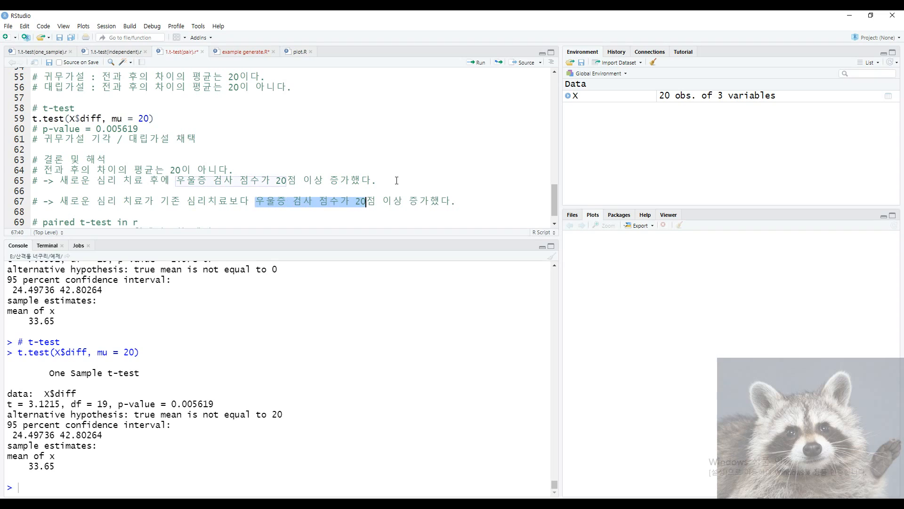
pyautogui.press('Right')
pyautogui.press('BackSpace')
pyautogui.write('를')
pyautogui.press('Right')
pyautogui.press('Right')
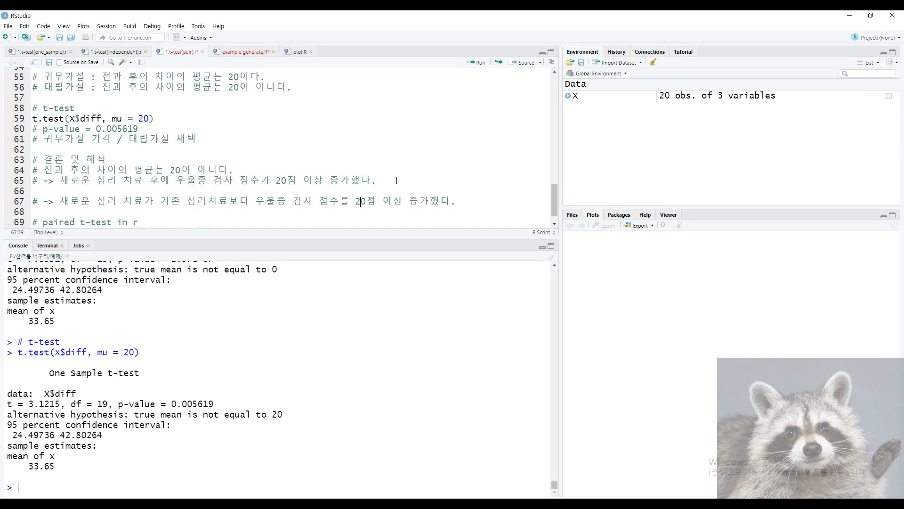
pyautogui.write('더')
pyautogui.moveTo(33, 203)
pyautogui.mouseDown()
pyautogui.moveTo(264, 191)
pyautogui.moveTo(490, 201)
pyautogui.moveTo(32, 203)
pyautogui.mouseUp()
pyautogui.click(506, 204)
# Step: Review the additional section's hypotheses and its t.test(X$diff, mu = 20) line
pyautogui.moveTo(33, 194); pyautogui.dragTo(141, 149)
pyautogui.click(482, 201)
pyautogui.click(176, 193)
pyautogui.scroll(3, 176, 206)
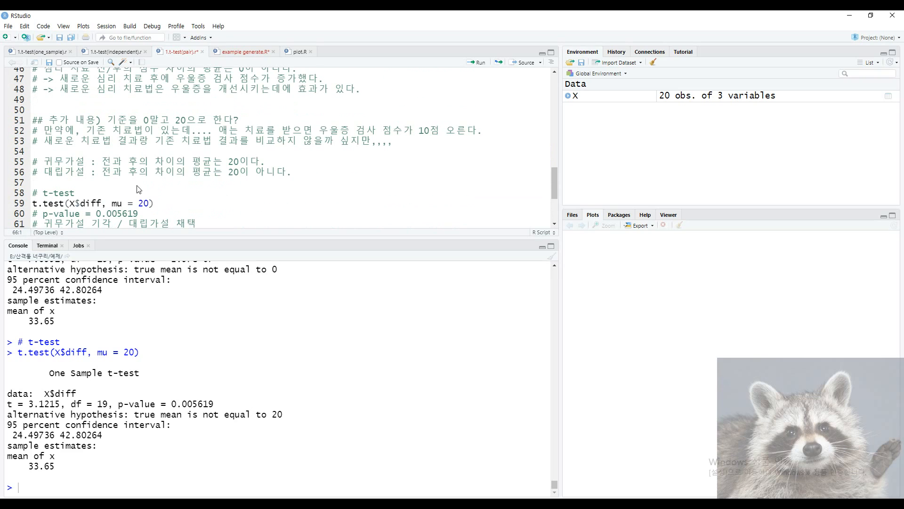
pyautogui.scroll(-1, 106, 201)
pyautogui.moveTo(43, 164); pyautogui.dragTo(105, 165)
pyautogui.click(123, 168)
pyautogui.moveTo(159, 176); pyautogui.dragTo(86, 177)
pyautogui.click(172, 177)
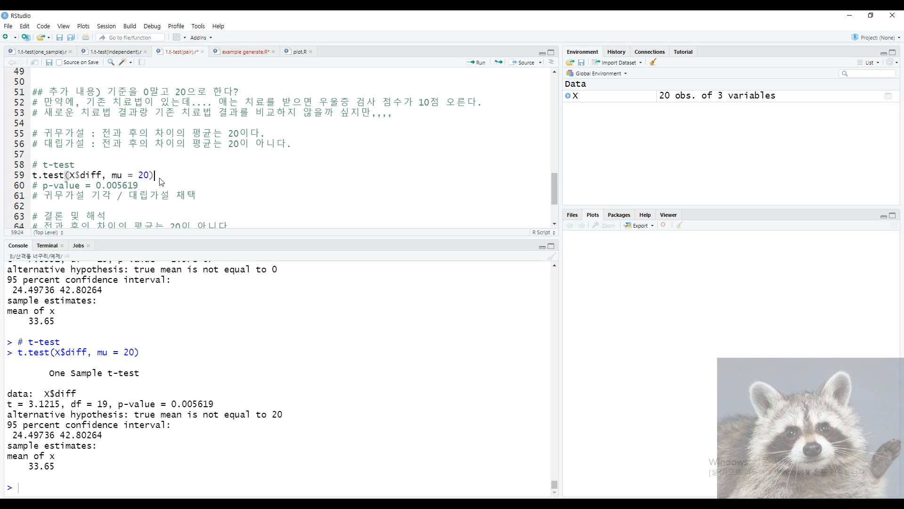
pyautogui.moveTo(172, 177); pyautogui.dragTo(311, 182)
pyautogui.click(191, 190)
pyautogui.scroll(1, 190, 190)
pyautogui.click(216, 174)
pyautogui.click(309, 178)
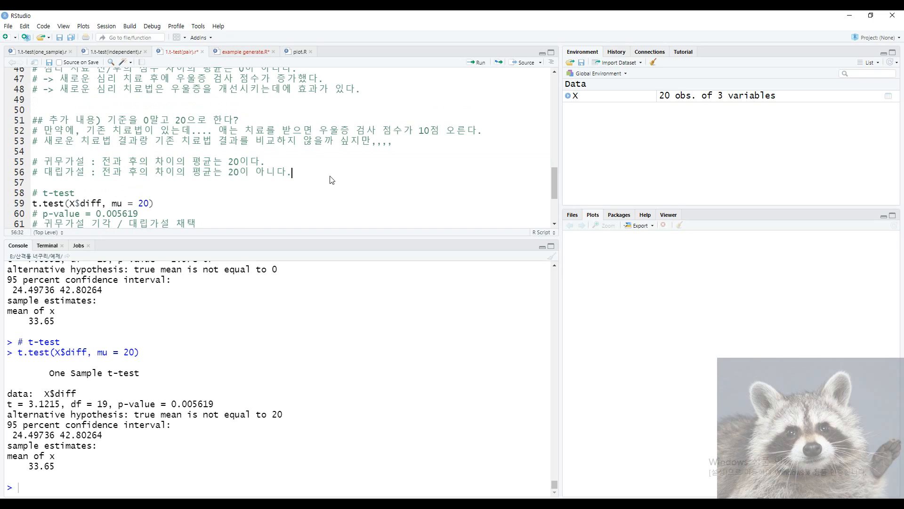
pyautogui.scroll(-2, 131, 206)
pyautogui.scroll(-1, 81, 176)
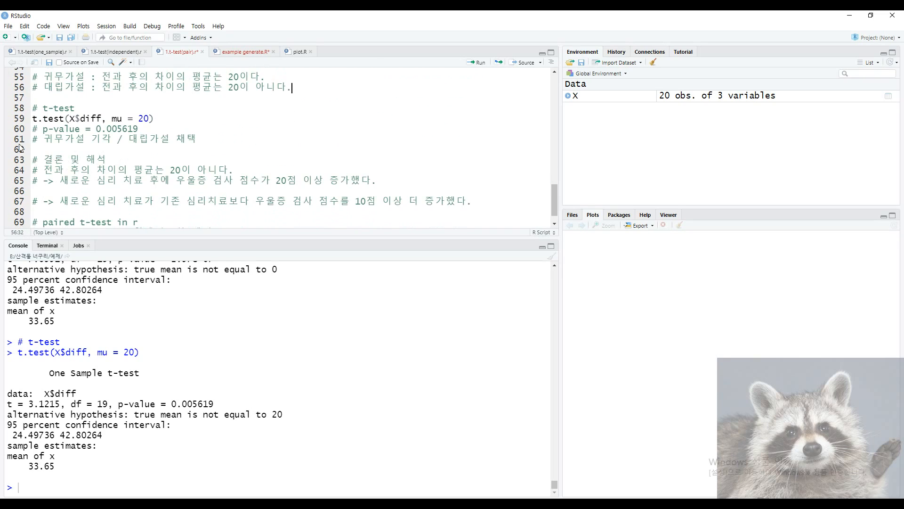
# Step: Remove the blank line between the two mu = 20 interpretation comments
pyautogui.moveTo(66, 150); pyautogui.dragTo(77, 196)
pyautogui.click(481, 204)
pyautogui.write('.')
pyautogui.click(34, 195)
pyautogui.press('BackSpace')
pyautogui.scroll(-1, 153, 197)
# Step: Look over the "paired t-test in r" comment and return to the beginning of the script
pyautogui.scroll(5, 155, 198)
pyautogui.scroll(-5, 189, 200)
pyautogui.moveTo(154, 203); pyautogui.dragTo(30, 202)
pyautogui.click(191, 203)
pyautogui.scroll(10, 191, 204)
pyautogui.scroll(-5, 191, 203)
pyautogui.scroll(1, 191, 201)
pyautogui.scroll(13, 191, 201)
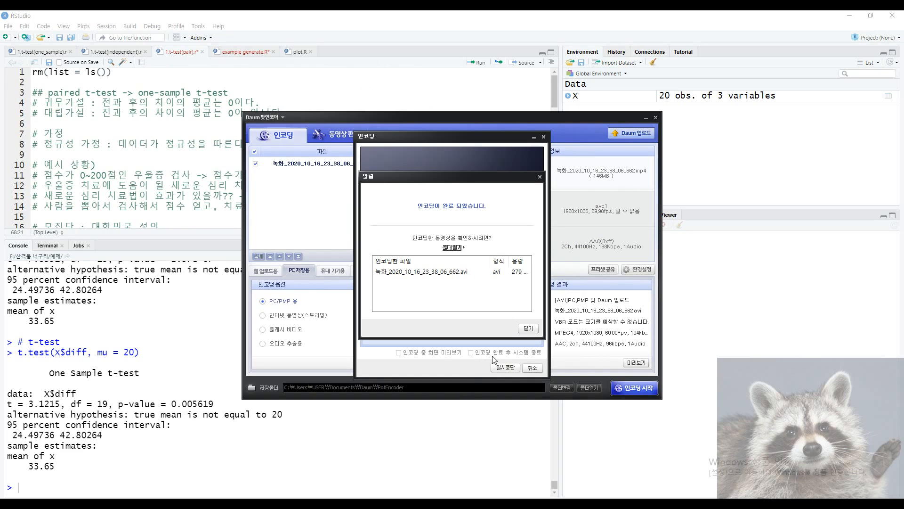
# Step: Dismiss the video encoder's completion notice and return to the paired t-test script
pyautogui.click(528, 329)
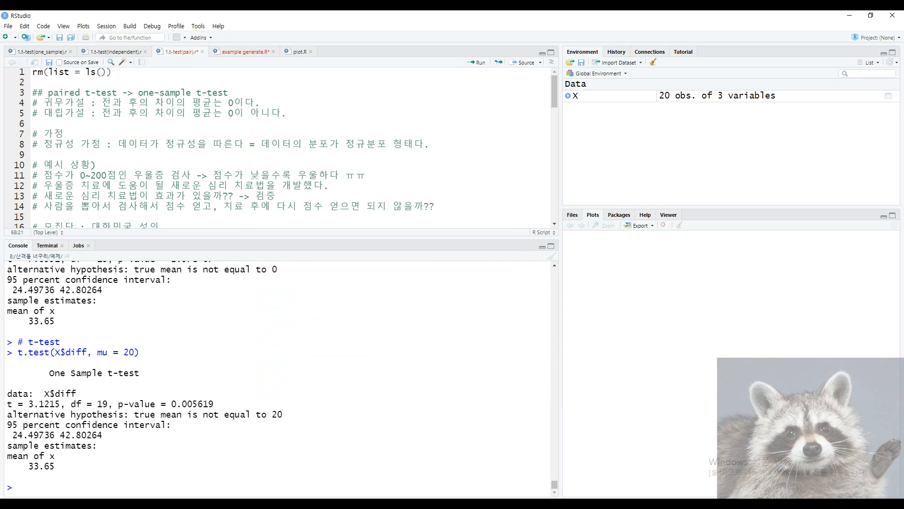
pyautogui.hotkey('alt', 'Tab')
pyautogui.click(507, 156)
# Step: Review the "paired t-test -> one-sample t-test" heading and null hypothesis, comparing them with the one-sample t-test script
pyautogui.moveTo(48, 93); pyautogui.dragTo(235, 95)
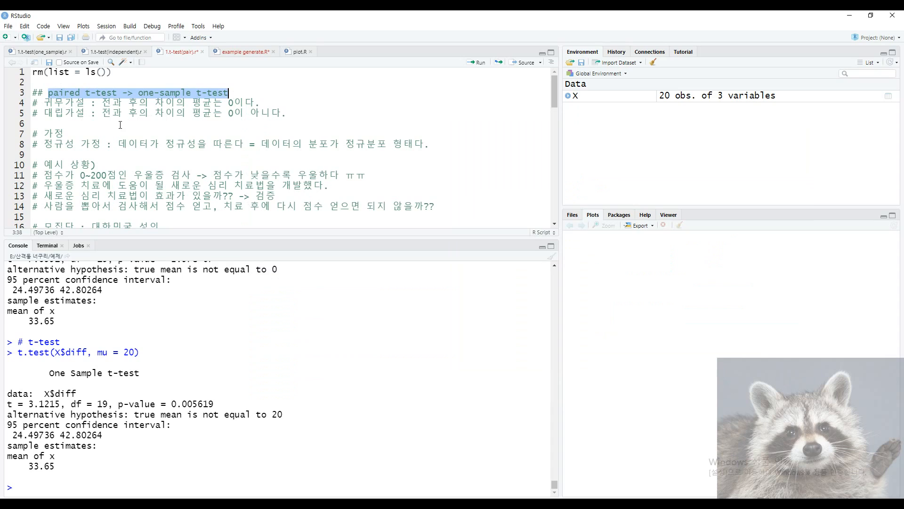
pyautogui.moveTo(102, 103); pyautogui.dragTo(218, 105)
pyautogui.click(194, 134)
pyautogui.moveTo(48, 93); pyautogui.dragTo(117, 93)
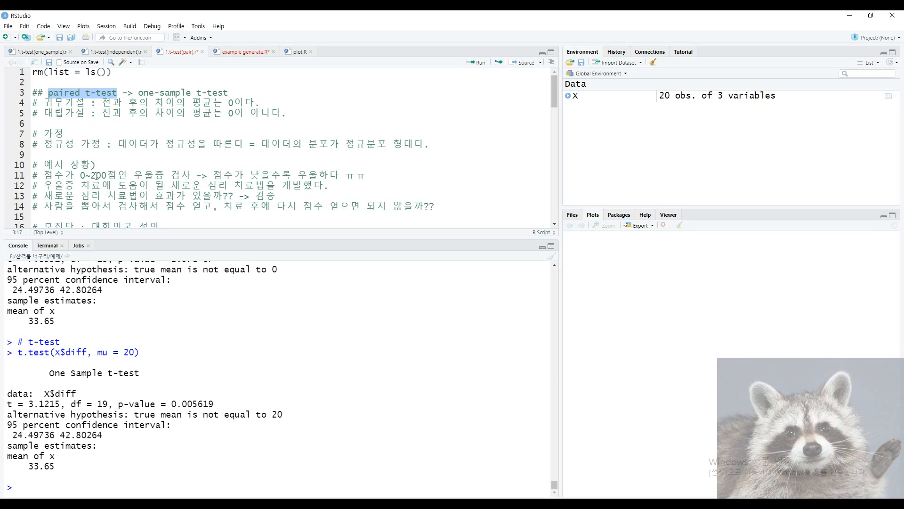
pyautogui.moveTo(101, 102); pyautogui.dragTo(214, 104)
pyautogui.click(65, 134)
pyautogui.moveTo(104, 103); pyautogui.dragTo(168, 104)
pyautogui.click(168, 132)
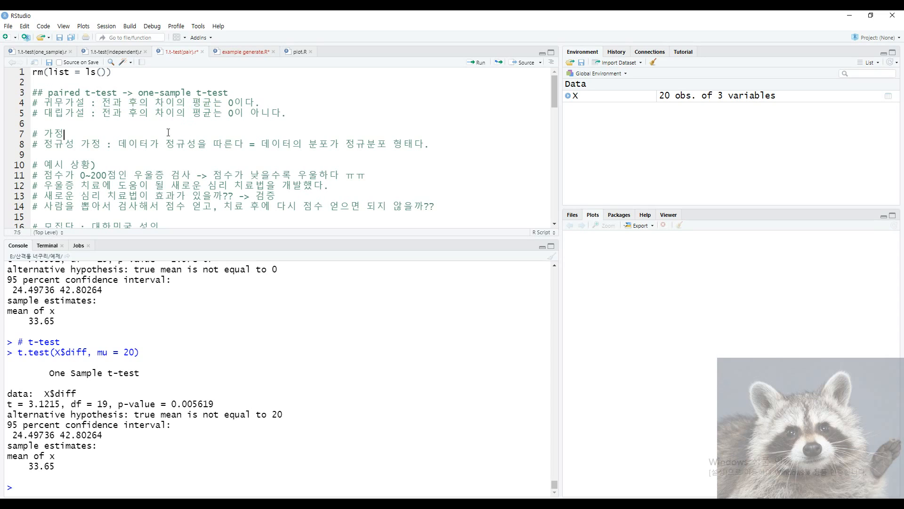
pyautogui.moveTo(100, 105); pyautogui.dragTo(176, 105)
pyautogui.click(160, 134)
pyautogui.click(40, 52)
pyautogui.moveTo(32, 71); pyautogui.dragTo(139, 82)
pyautogui.click(179, 52)
pyautogui.moveTo(104, 103); pyautogui.dragTo(165, 103)
pyautogui.click(160, 144)
# Step: Examine the X$diff = X$after - X$before line that computes the paired differences
pyautogui.scroll(-5, 141, 160)
pyautogui.scroll(-1, 126, 172)
pyautogui.moveTo(35, 174); pyautogui.dragTo(177, 173)
pyautogui.moveTo(94, 184); pyautogui.dragTo(23, 174)
pyautogui.click(70, 184)
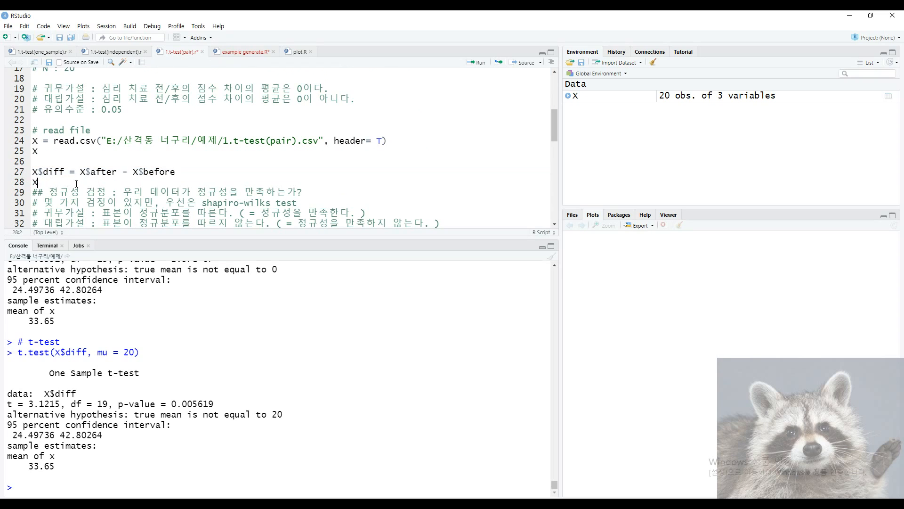
pyautogui.moveTo(76, 183); pyautogui.dragTo(195, 172)
pyautogui.click(74, 173)
pyautogui.click(195, 172)
pyautogui.moveTo(133, 182); pyautogui.dragTo(33, 173)
pyautogui.click(74, 184)
# Step: Review the one-sample t-test heading, the normality assumption and the depression-therapy example's hypotheses
pyautogui.scroll(4, 73, 184)
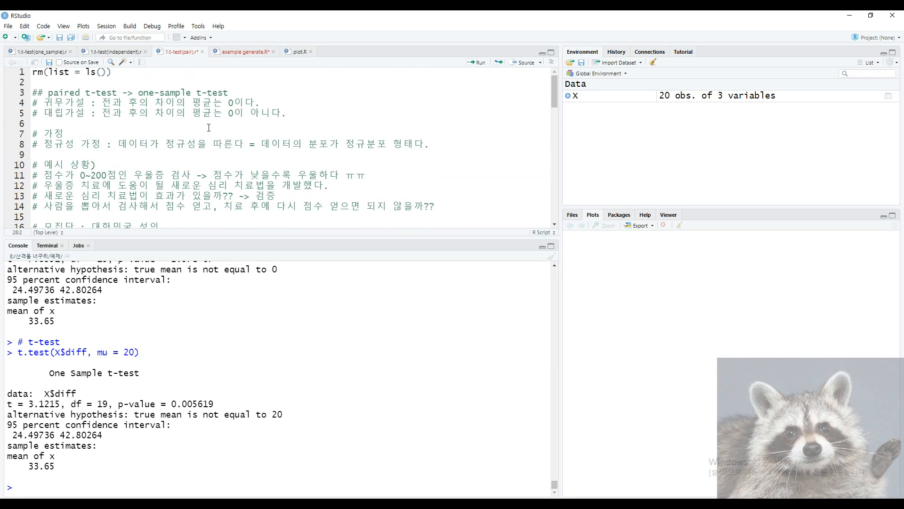
pyautogui.moveTo(139, 92); pyautogui.dragTo(229, 93)
pyautogui.click(230, 93)
pyautogui.moveTo(48, 143); pyautogui.dragTo(225, 144)
pyautogui.click(117, 144)
pyautogui.click(189, 154)
pyautogui.scroll(-4, 105, 169)
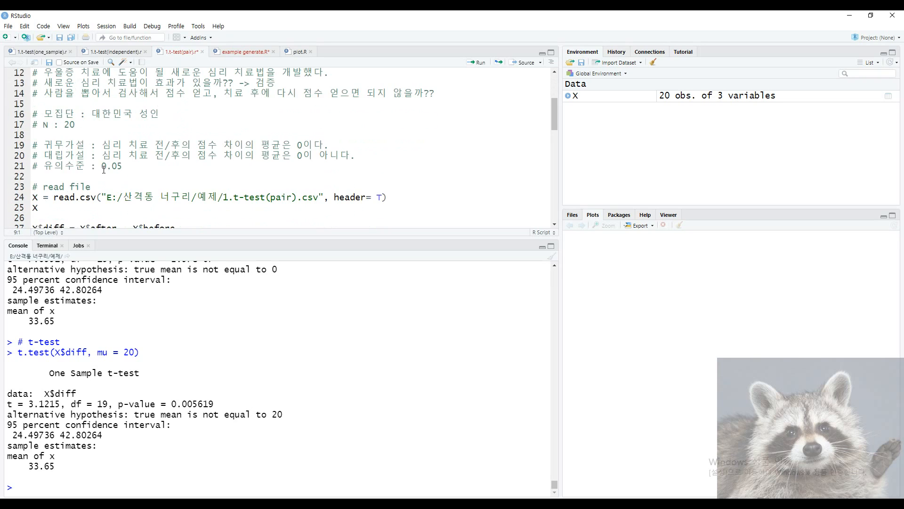
pyautogui.scroll(-4, 54, 169)
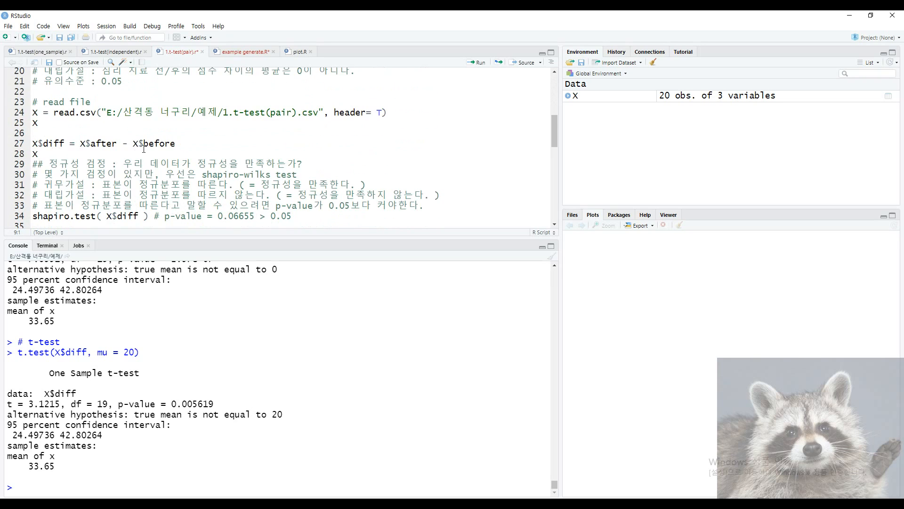
# Step: Examine the Shapiro-Wilk normality test section and the t.test(X$diff) line
pyautogui.scroll(-3, 54, 179)
pyautogui.moveTo(61, 109); pyautogui.dragTo(293, 159)
pyautogui.click(293, 160)
pyautogui.scroll(-3, 145, 173)
pyautogui.click(56, 155)
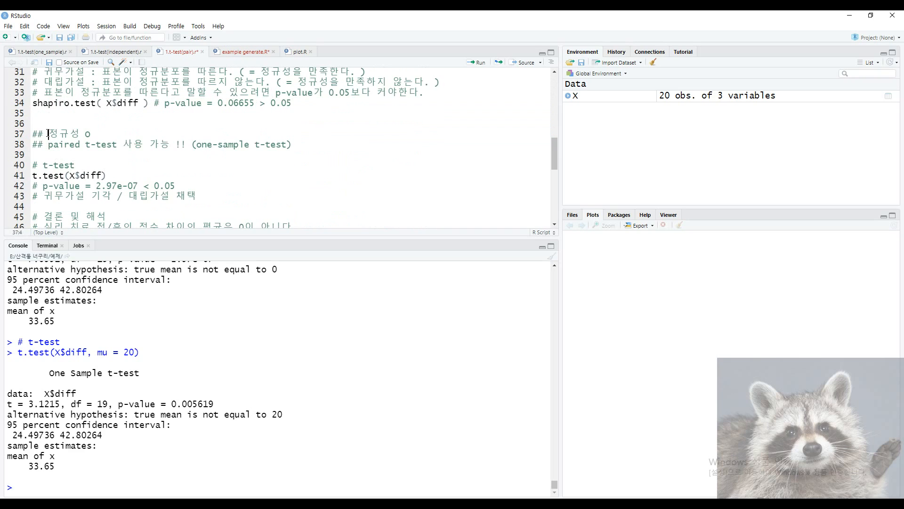
pyautogui.moveTo(33, 176); pyautogui.dragTo(109, 176)
pyautogui.click(111, 178)
pyautogui.scroll(-2, 93, 172)
pyautogui.moveTo(70, 148); pyautogui.dragTo(103, 148)
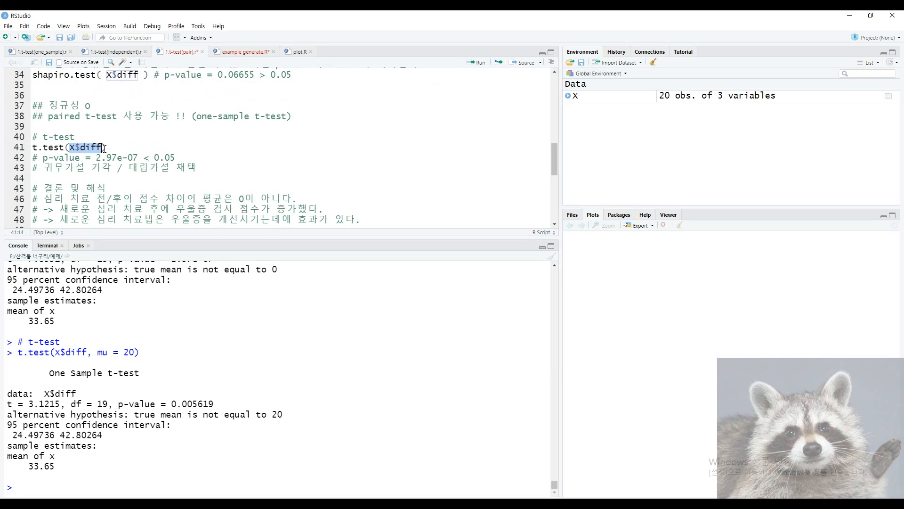
# Step: Add the argument mu = 0 to the first t.test(X$diff) call and select it
pyautogui.scroll(-2, 72, 162)
pyautogui.scroll(3, 72, 162)
pyautogui.click(136, 177)
pyautogui.press('Left')
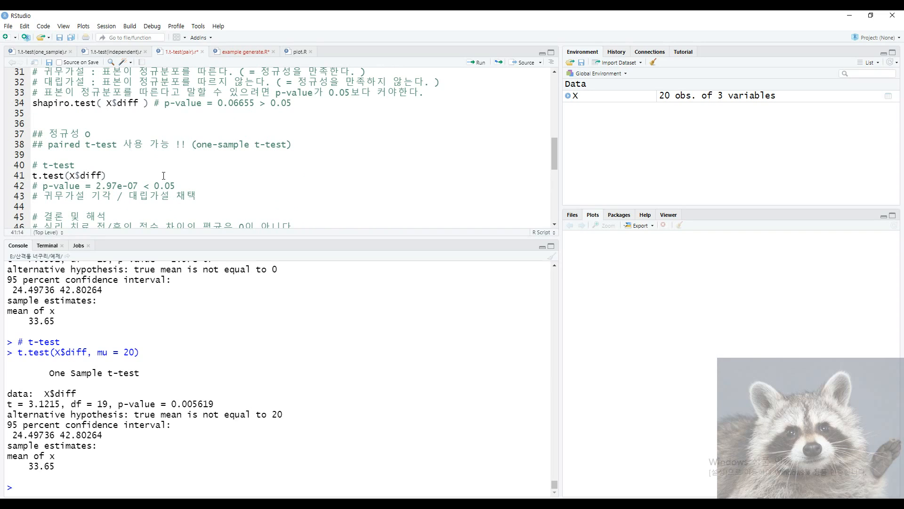
pyautogui.write(', mu = 0')
pyautogui.hotkey('shift', 'Left')
pyautogui.hotkey('shift', 'Left')
pyautogui.hotkey('shift', 'Left')
pyautogui.hotkey('shift', 'Left')
pyautogui.hotkey('shift', 'Left')
pyautogui.hotkey('shift', 'Left')
pyautogui.hotkey('shift', 'Left')
pyautogui.hotkey('shift', 'Left')
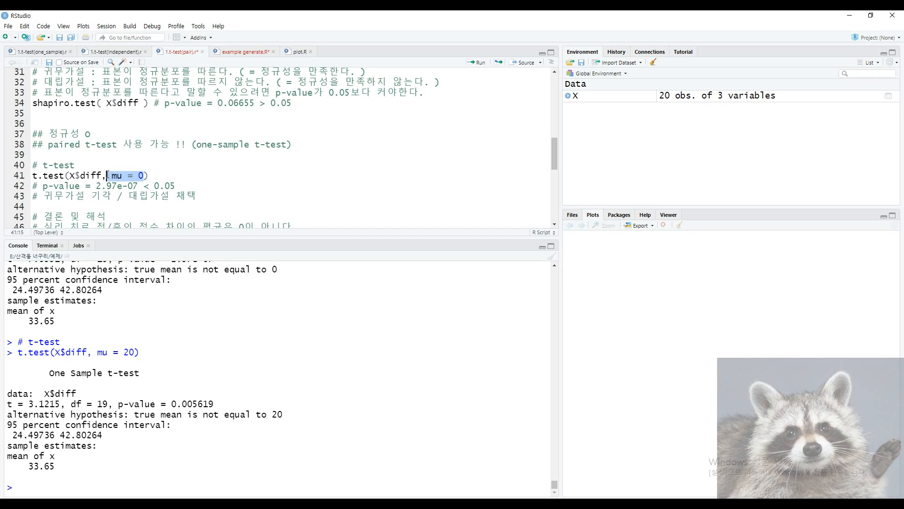
# Step: Remove the mu = 0 argument from the first t.test call so it reads t.test(X$diff)
pyautogui.press('BackSpace')
pyautogui.press('End')
pyautogui.scroll(-5, 143, 185)
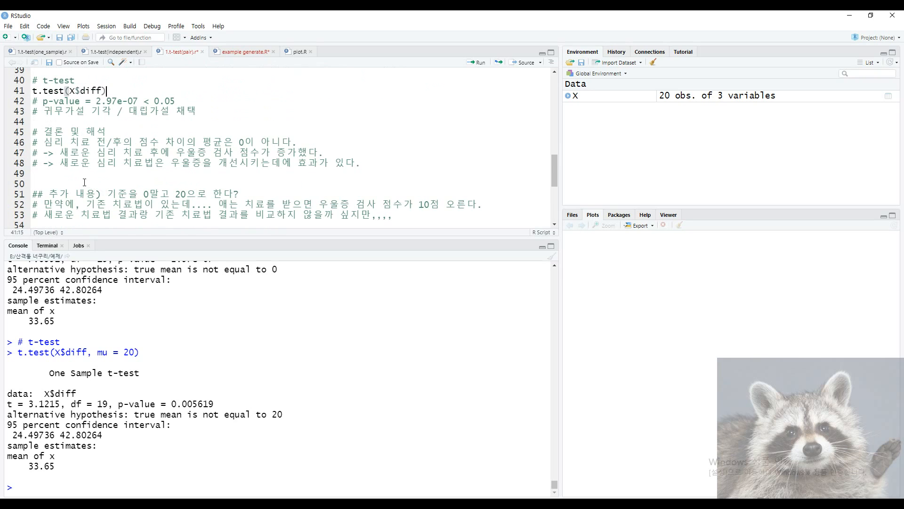
# Step: Examine the additional section using 20 as the reference: its heading, hypotheses and p-value comment
pyautogui.moveTo(151, 194); pyautogui.dragTo(64, 193)
pyautogui.click(101, 194)
pyautogui.click(139, 194)
pyautogui.click(166, 194)
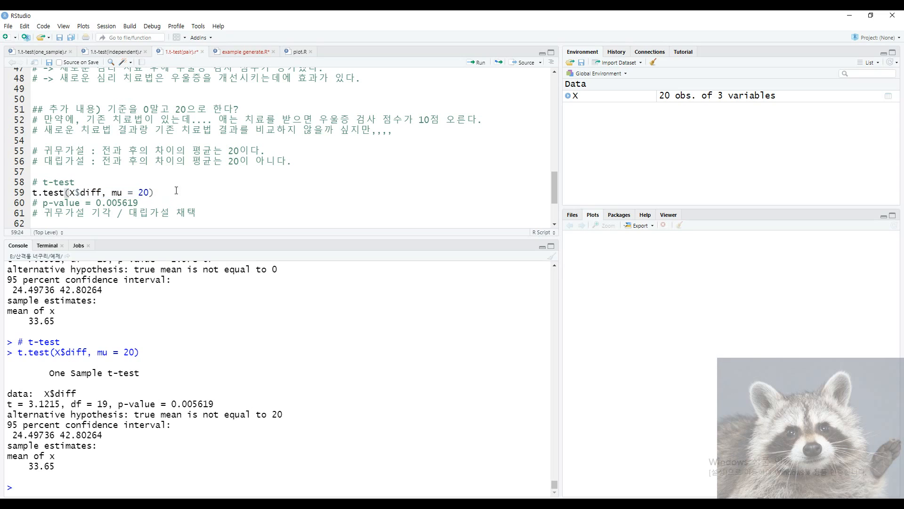
pyautogui.moveTo(45, 153)
pyautogui.mouseDown()
pyautogui.moveTo(325, 163)
pyautogui.moveTo(33, 153)
pyautogui.mouseUp()
pyautogui.click(332, 163)
pyautogui.click(123, 172)
pyautogui.moveTo(159, 205); pyautogui.dragTo(48, 203)
pyautogui.scroll(-3, 140, 220)
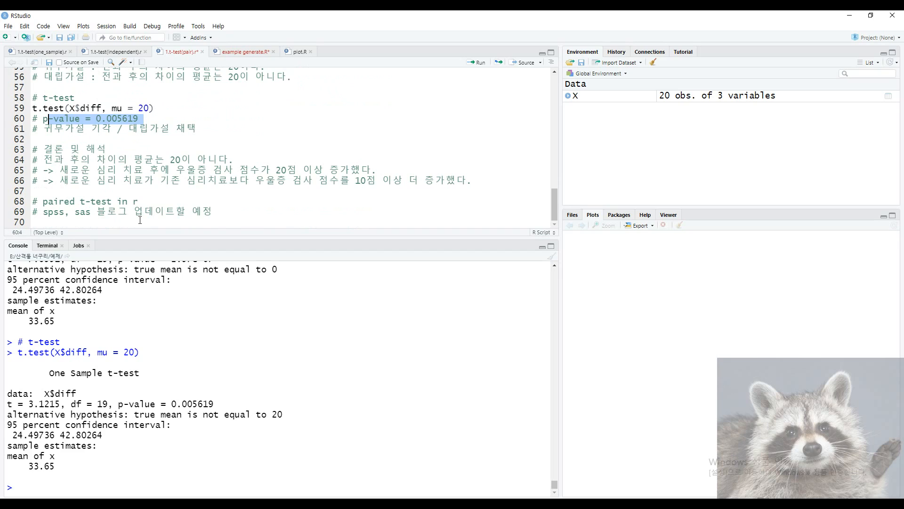
# Step: Compare the conclusion comments of the mu = 20 test with its null and alternative hypotheses
pyautogui.moveTo(33, 149); pyautogui.dragTo(32, 169)
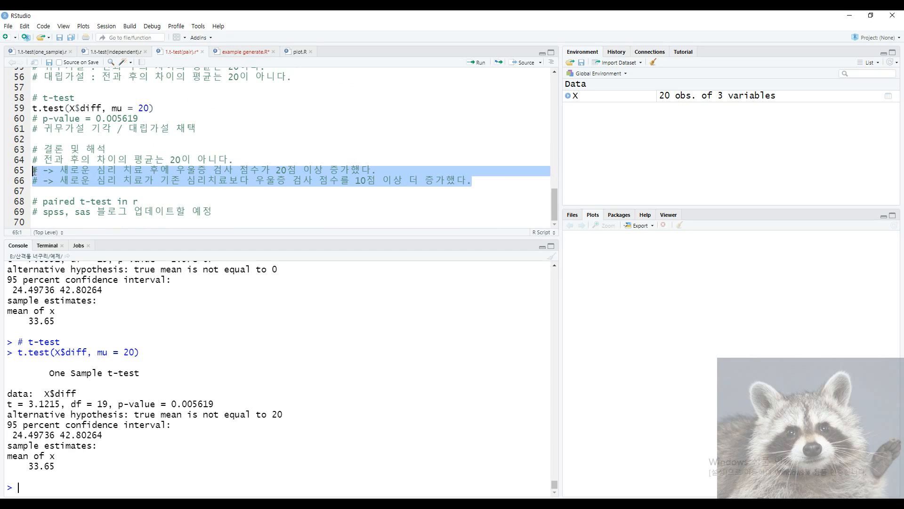
pyautogui.click(107, 182)
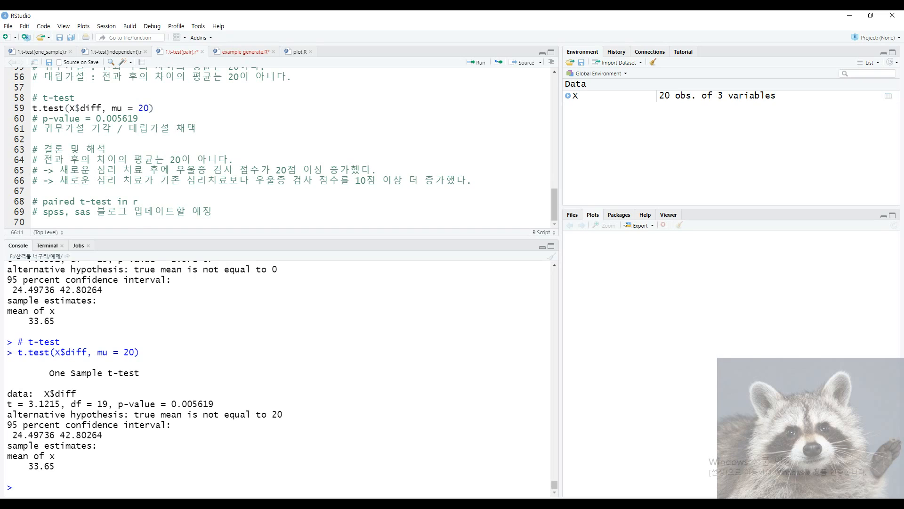
pyautogui.moveTo(39, 173); pyautogui.dragTo(376, 171)
pyautogui.moveTo(473, 180); pyautogui.dragTo(321, 151)
pyautogui.click(73, 187)
pyautogui.scroll(1, 73, 187)
pyautogui.scroll(2, 73, 187)
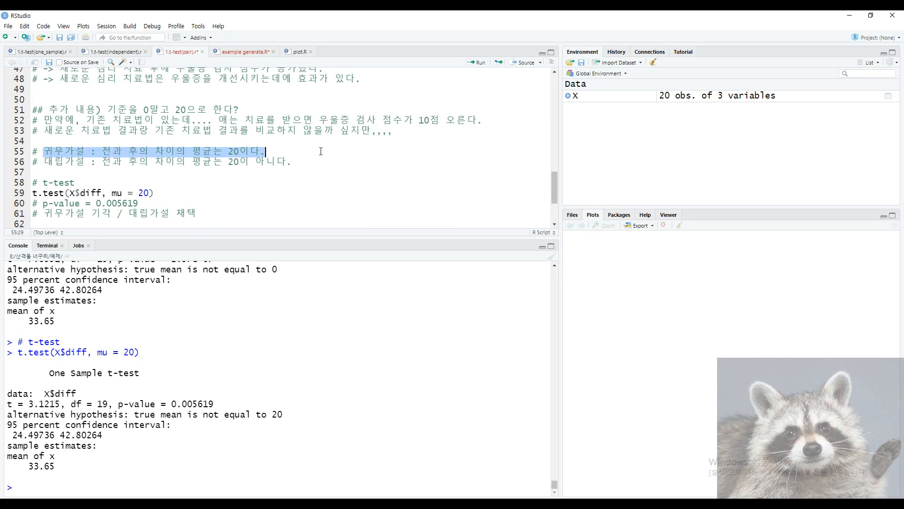
pyautogui.moveTo(38, 163); pyautogui.dragTo(374, 170)
pyautogui.click(363, 168)
pyautogui.scroll(-3, 270, 201)
pyautogui.click(37, 171)
pyautogui.click(374, 170)
# Step: Delete the last conclusion comment, which compares the new therapy with the existing one by 10 points or more
pyautogui.moveTo(473, 180); pyautogui.dragTo(22, 181)
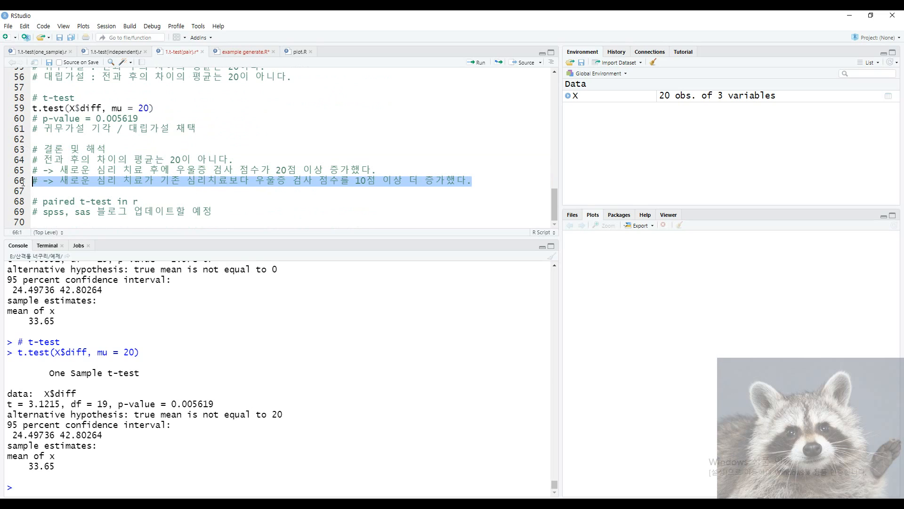
pyautogui.press('BackSpace')
pyautogui.press('BackSpace')
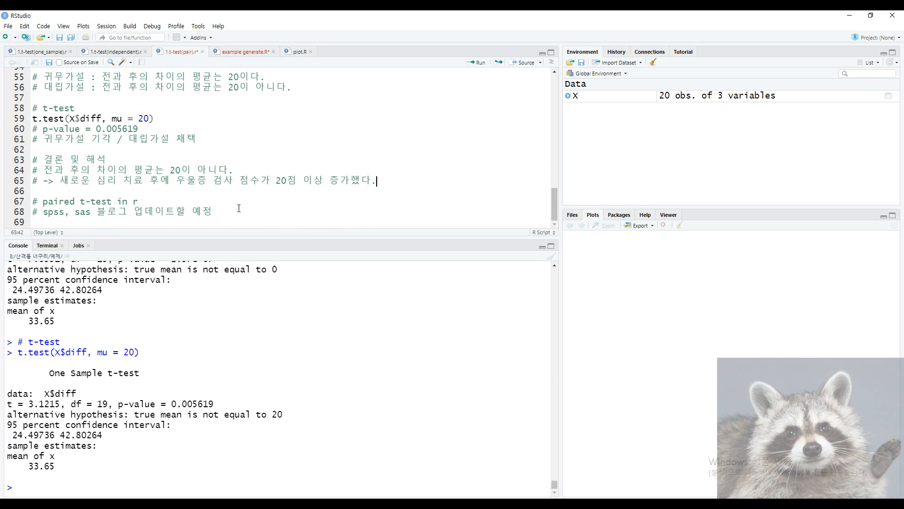
# Step: Review the remaining conclusion comments, the t.test(X$diff, mu = 20) call and the closing "paired t-test in r" note
pyautogui.moveTo(411, 187); pyautogui.dragTo(29, 158)
pyautogui.click(165, 150)
pyautogui.scroll(1, 134, 174)
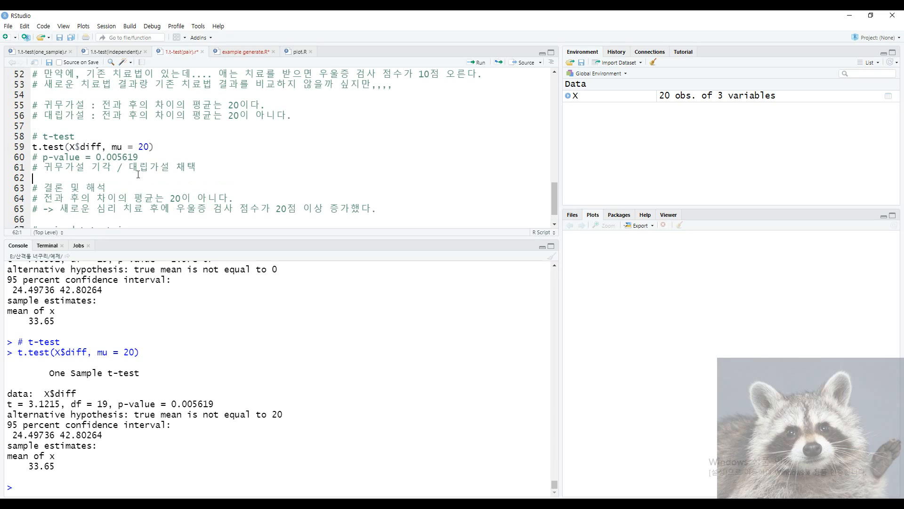
pyautogui.moveTo(151, 147)
pyautogui.mouseDown()
pyautogui.moveTo(111, 147)
pyautogui.moveTo(149, 147)
pyautogui.mouseUp()
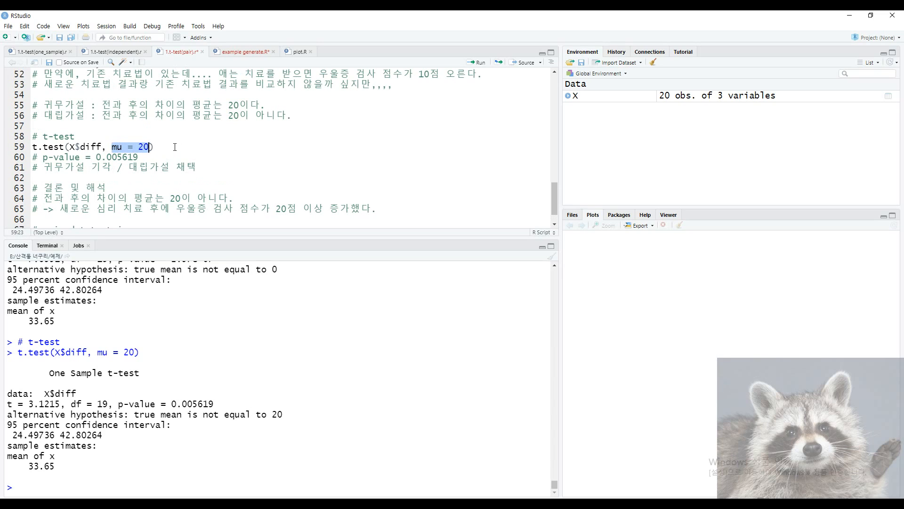
pyautogui.click(157, 147)
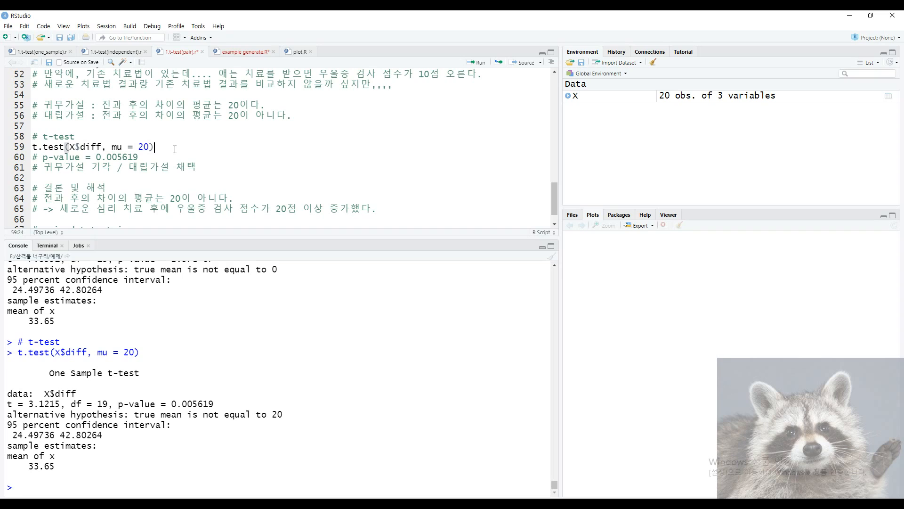
pyautogui.moveTo(175, 149); pyautogui.dragTo(36, 147)
pyautogui.moveTo(111, 147); pyautogui.dragTo(148, 147)
pyautogui.click(169, 148)
pyautogui.press('Down')
pyautogui.press('Down')
pyautogui.scroll(-1, 155, 186)
pyautogui.moveTo(140, 201); pyautogui.dragTo(43, 202)
pyautogui.click(243, 210)
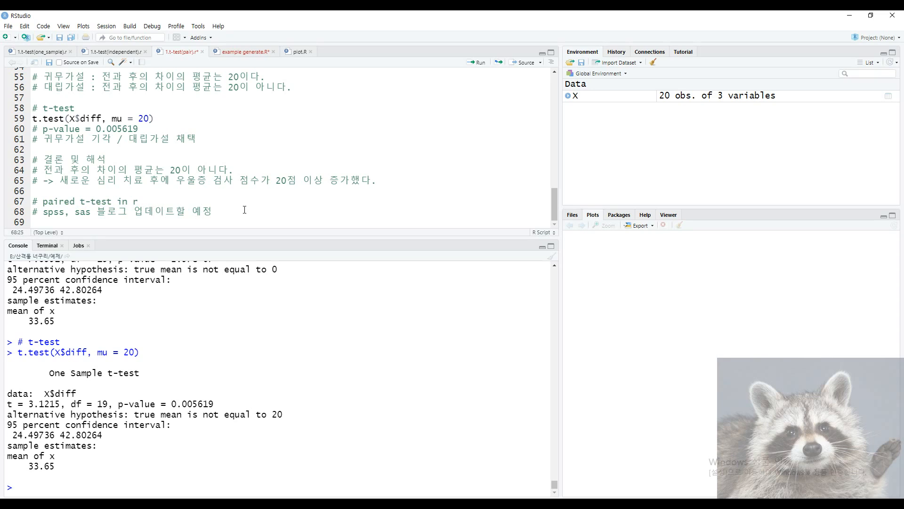
# Step: Try appending the remark ", t-test 발음 어렵습니다;;;;;;" to the "# paired t-test in r" comment and remove it again
pyautogui.click(249, 203)
pyautogui.write(', t-test 발음 어렵습니다;;;;;;')
pyautogui.moveTo(150, 201); pyautogui.dragTo(302, 201)
pyautogui.press('BackSpace')
pyautogui.press('BackSpace')
pyautogui.press('BackSpace')
# Step: Add the comment "# 주말내에 3가지 다 업데이트 할 예정입니다." two lines below the spss, sas note in the paired t-test script
pyautogui.moveTo(43, 213); pyautogui.dragTo(81, 213)
pyautogui.click(262, 214)
pyautogui.press('Return')
pyautogui.press('Return')
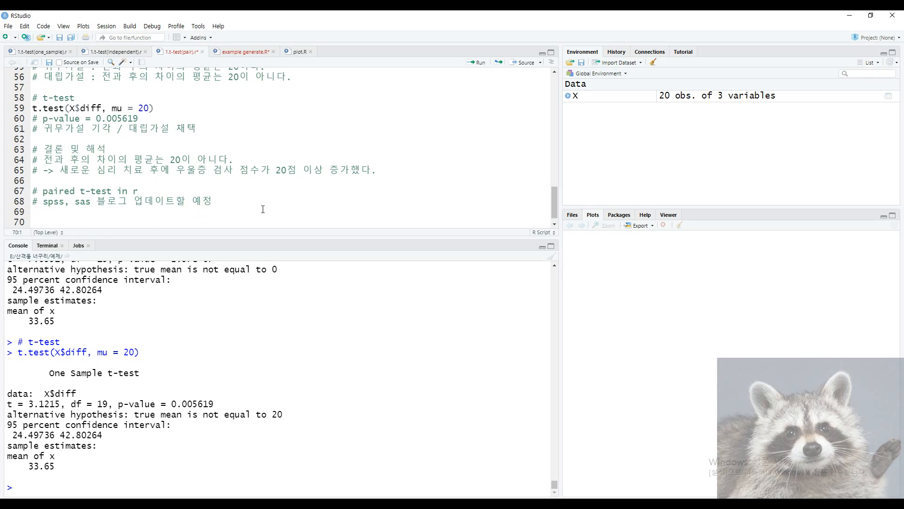
pyautogui.click(106, 54)
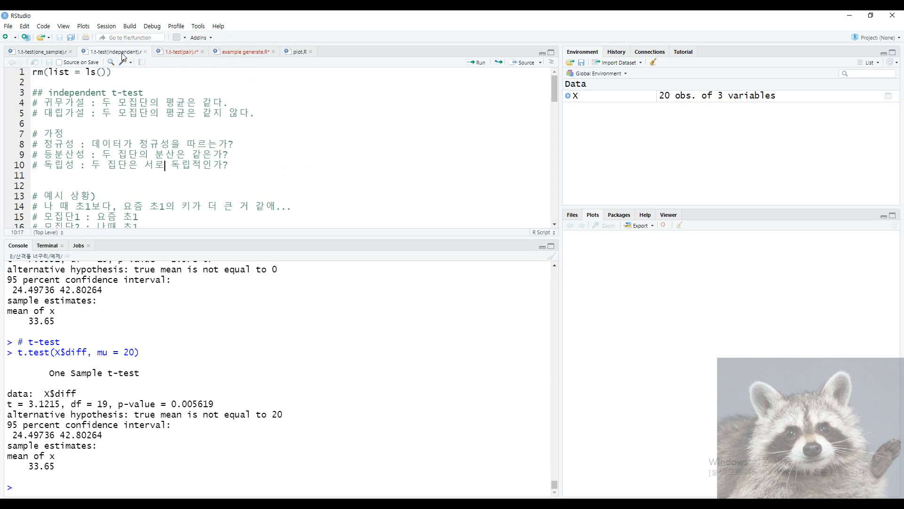
pyautogui.click(182, 53)
pyautogui.write('# 주말내에 ')
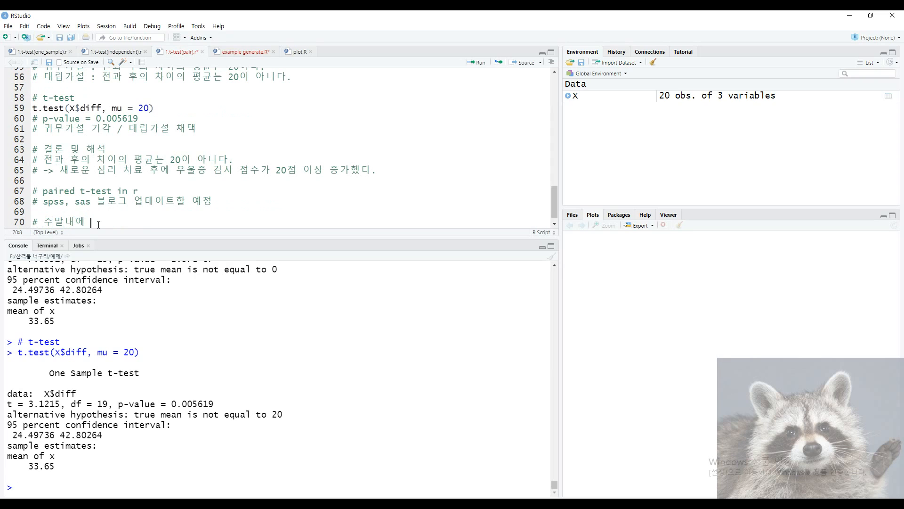
pyautogui.write('3가지 다 업드')
pyautogui.write('이트 할 예정입니다.')
pyautogui.moveTo(91, 223); pyautogui.dragTo(215, 227)
pyautogui.click(215, 227)
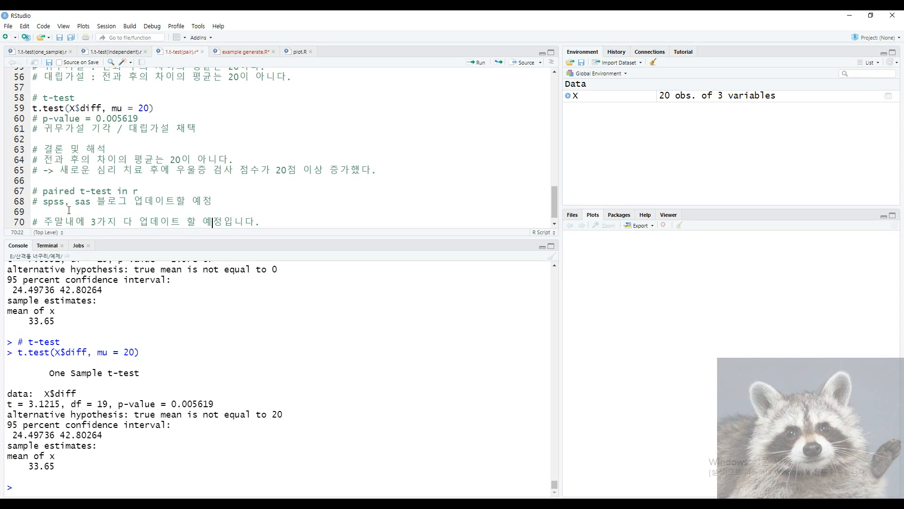
# Step: Delete the weekend-update comment and the extra blank line below the spss, sas note
pyautogui.moveTo(47, 203); pyautogui.dragTo(63, 204)
pyautogui.click(61, 212)
pyautogui.moveTo(91, 201); pyautogui.dragTo(32, 212)
pyautogui.click(75, 212)
pyautogui.press('BackSpace')
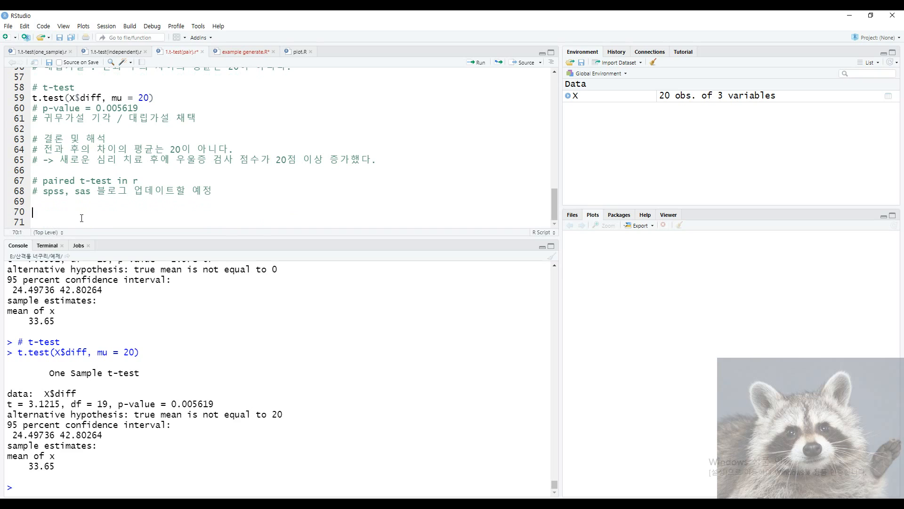
pyautogui.press('BackSpace')
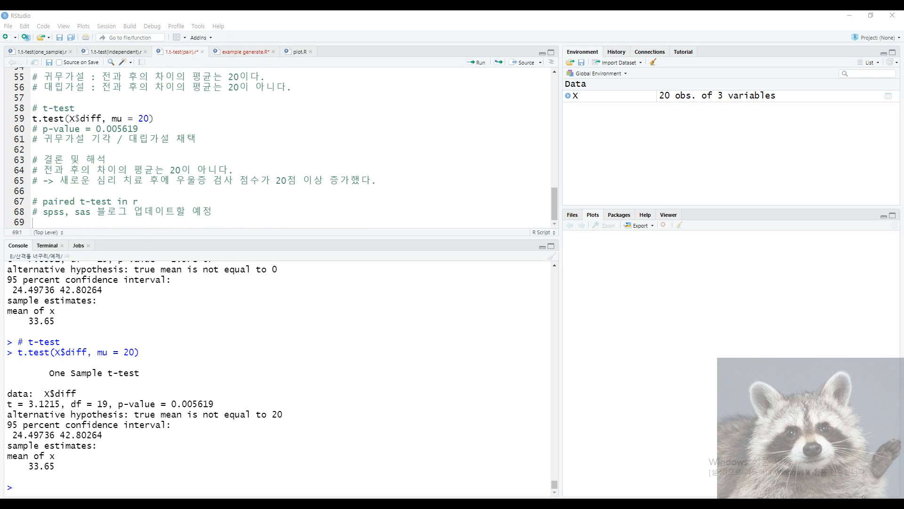
pyautogui.click(864, 496)
pyautogui.click(269, 239)
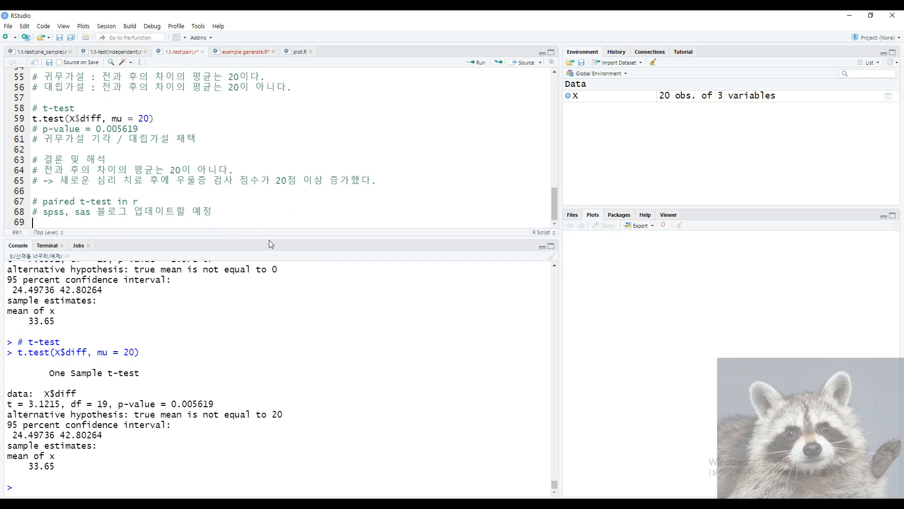
pyautogui.press('Return')
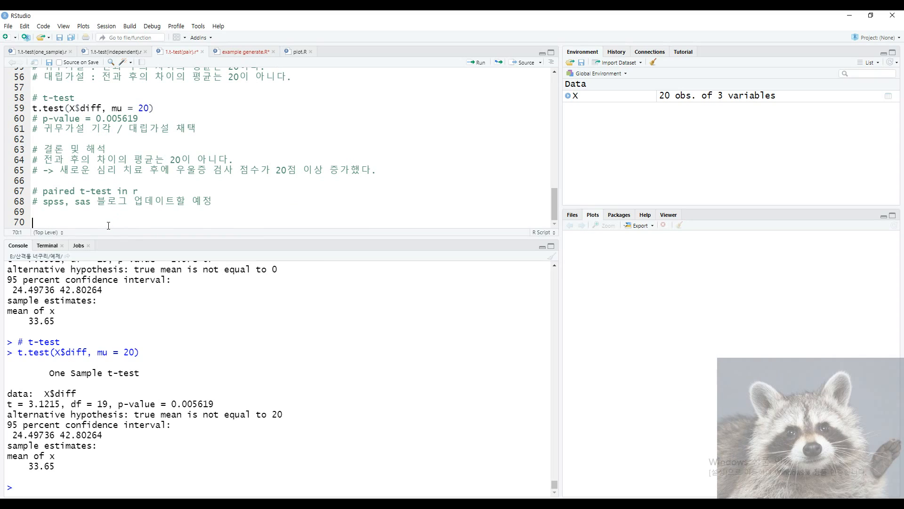
pyautogui.press('BackSpace')
pyautogui.press('BackSpace')
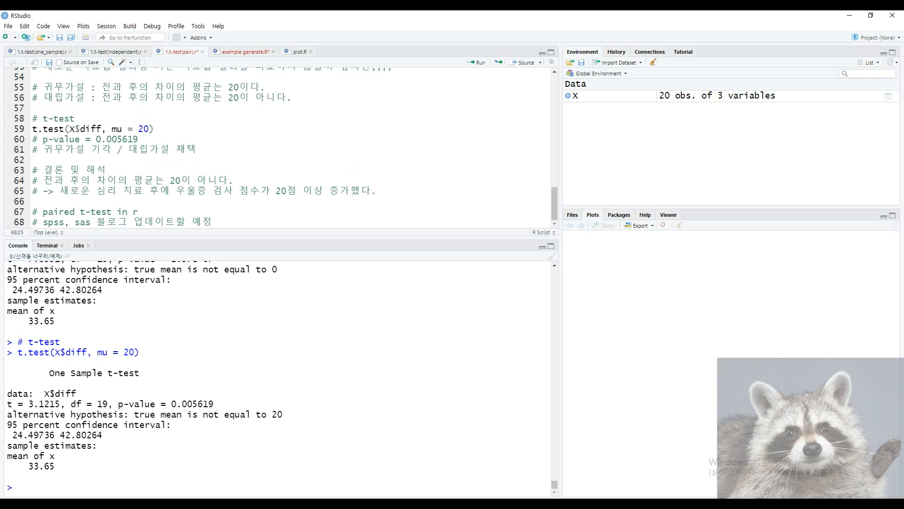
pyautogui.click(382, 504)
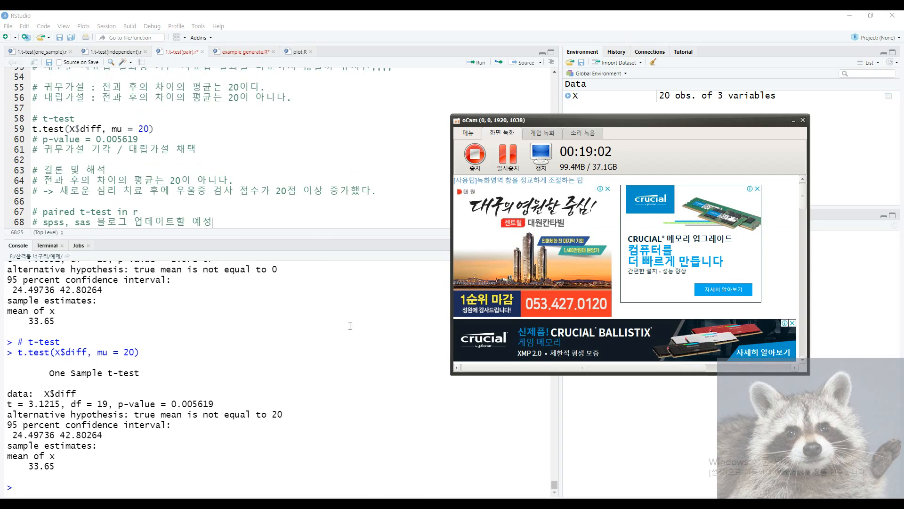
pyautogui.click(350, 325)
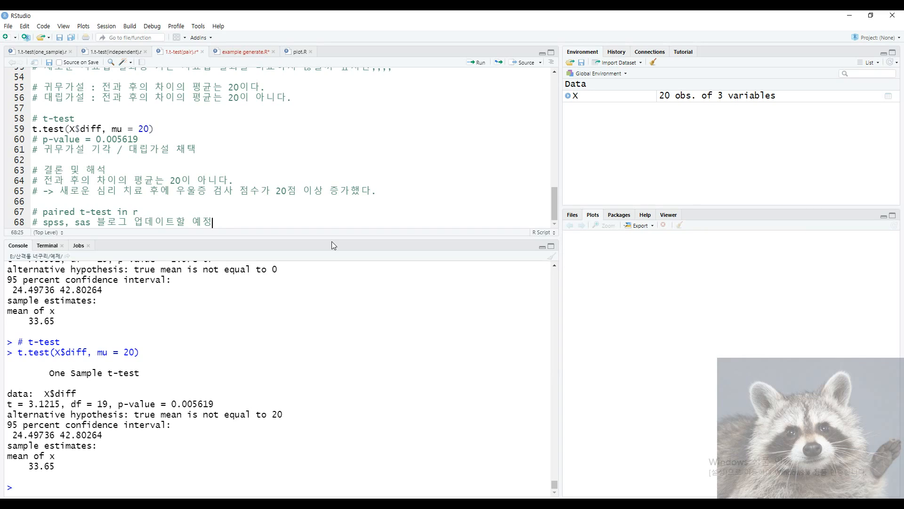
# Step: Insert two new lines after the closing spss, sas comment at the end of the script
pyautogui.doubleClick(324, 224)
pyautogui.click(283, 224)
pyautogui.press('Return')
pyautogui.press('Return')
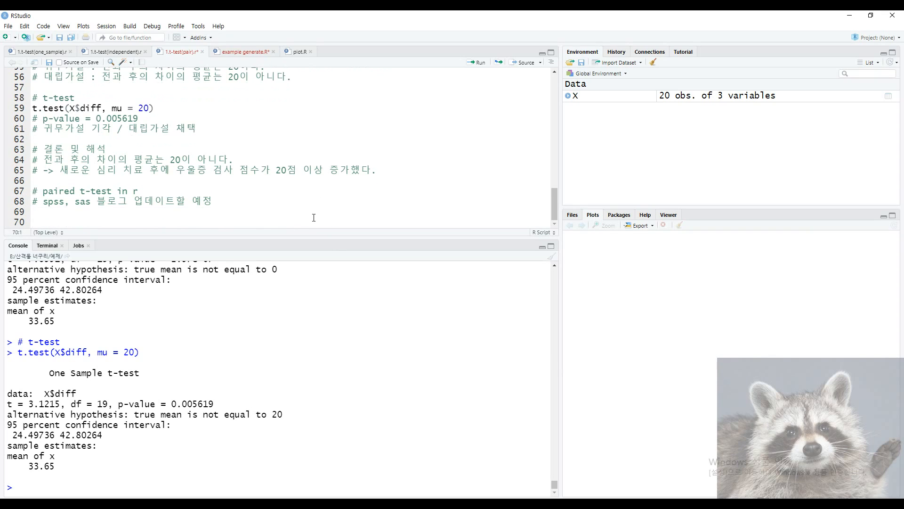